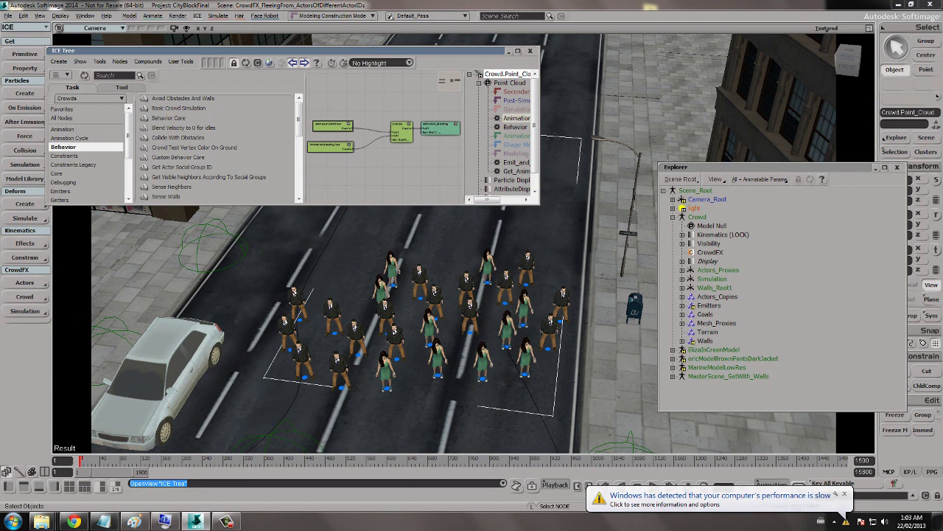
Open the crowd point cloud's Emit_and_Initialize tree and enlarge the ICE Tree window to full screen
left_click_drag(539, 204, 705, 230)
left_click_drag(516, 51, 513, 30)
left_click(684, 142)
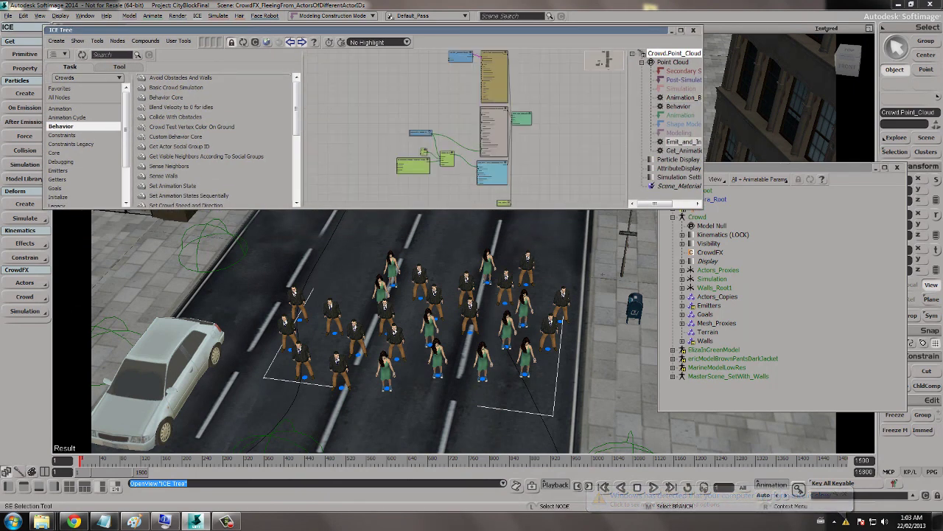
left_click(681, 30)
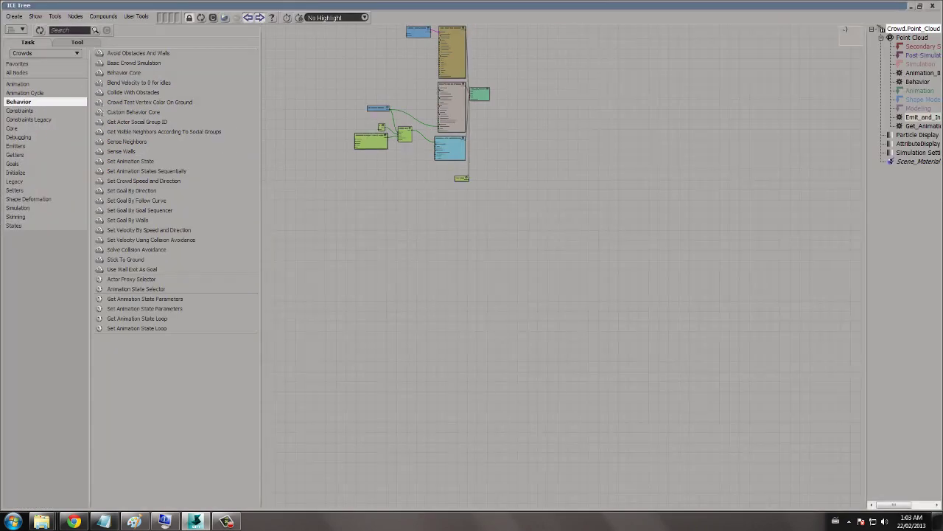
Move the Get Crowd Emitter ID node slightly closer to the Initialize Collision Avoidance node
key("a")
middle_click_drag(562, 266, 501, 142)
scroll(563, 267, "up", 2)
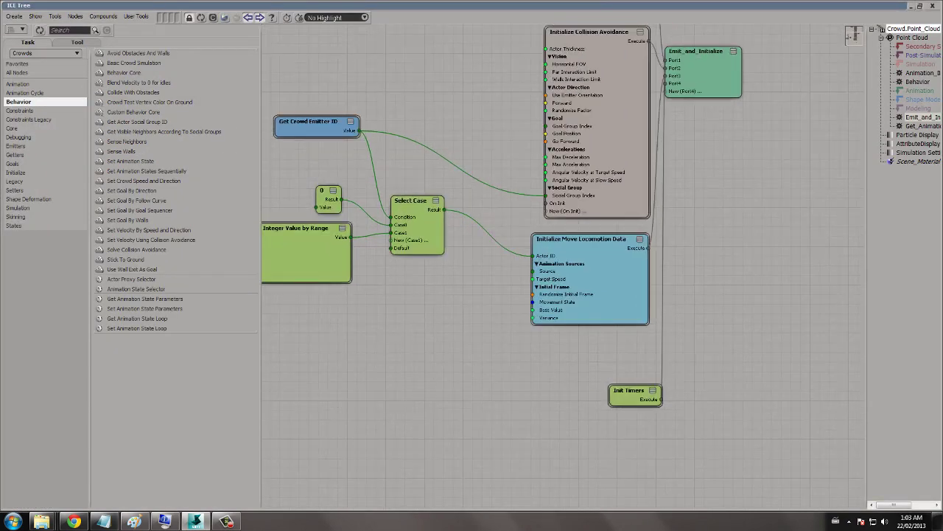
middle_click_drag(516, 250, 618, 272)
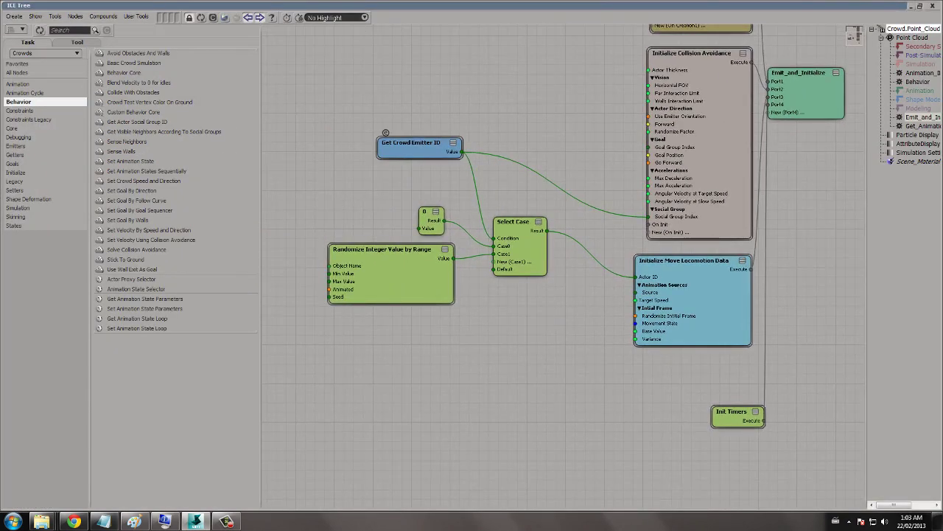
left_click_drag(383, 133, 416, 121)
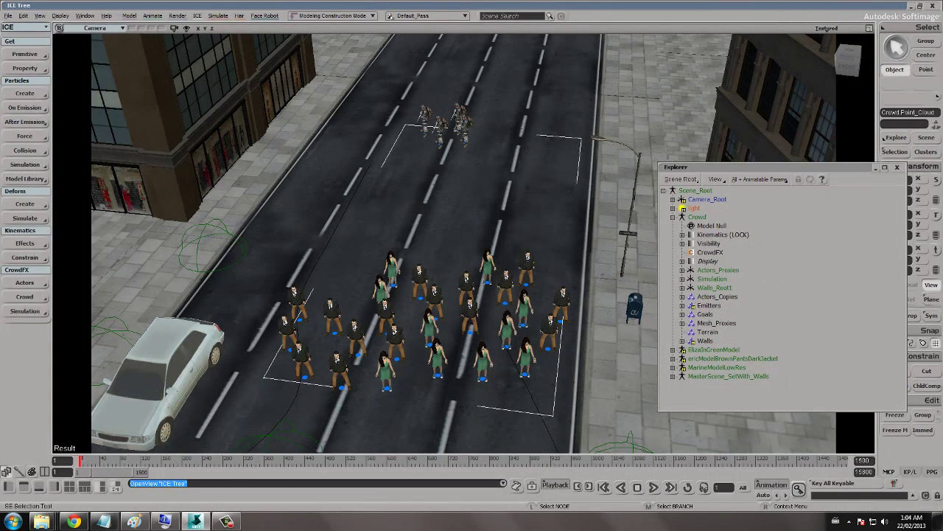
Unhide the crowd's Emitters group and open the Set Emitter Data properties of Crowd.Emitter1 to check its ID
left_click(683, 305)
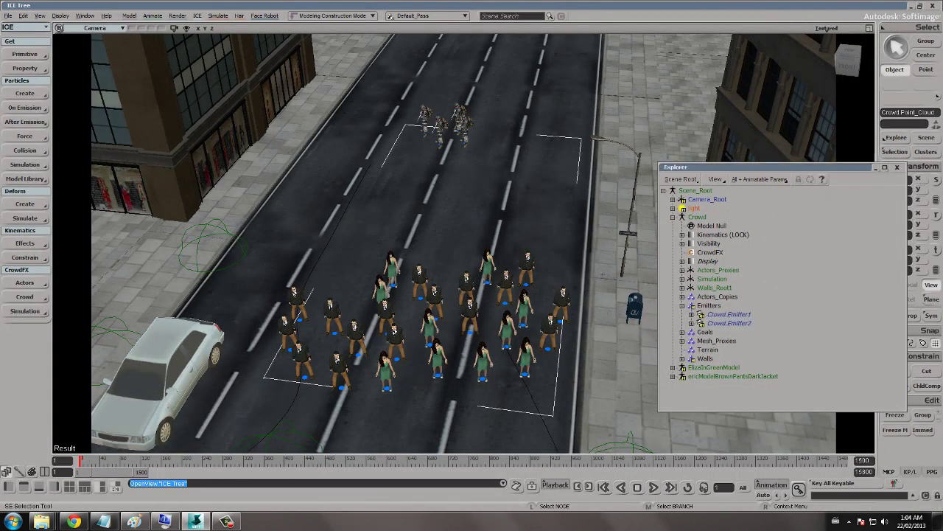
left_click(709, 305)
key("h")
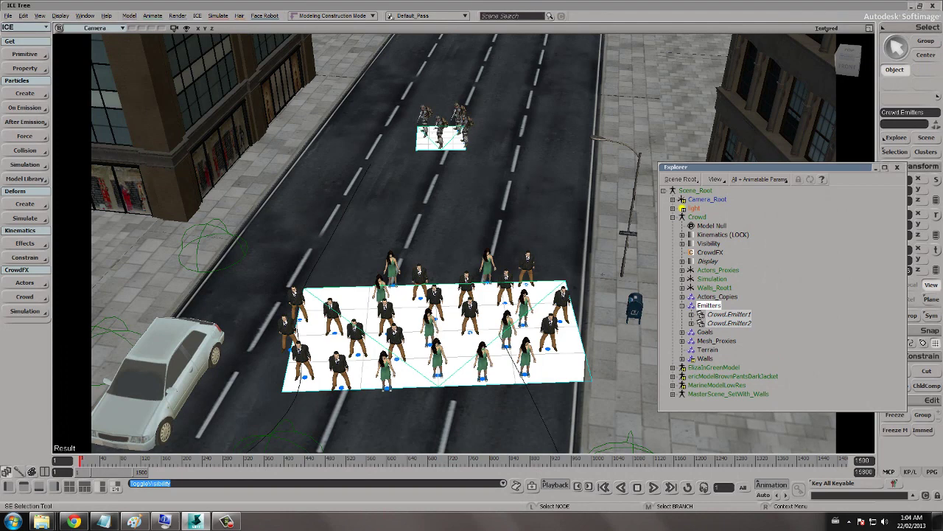
left_click(729, 315)
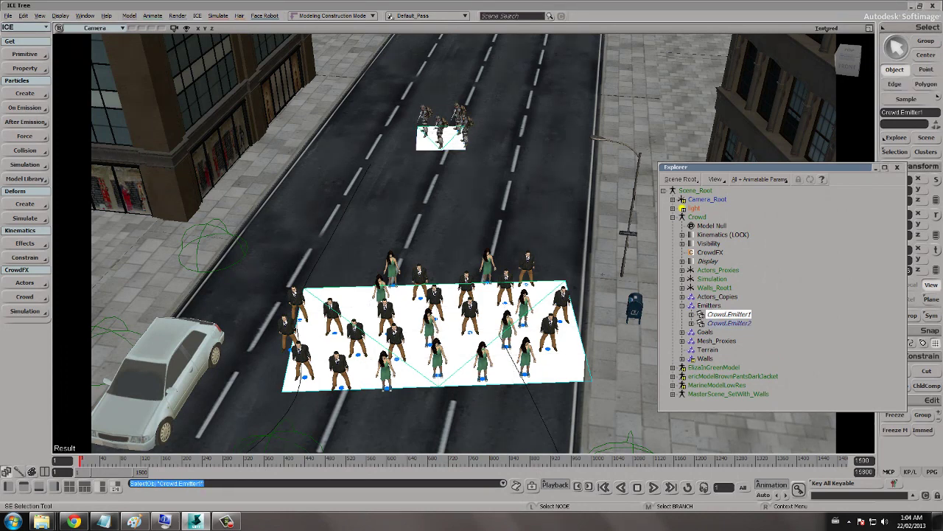
key("alt+9")
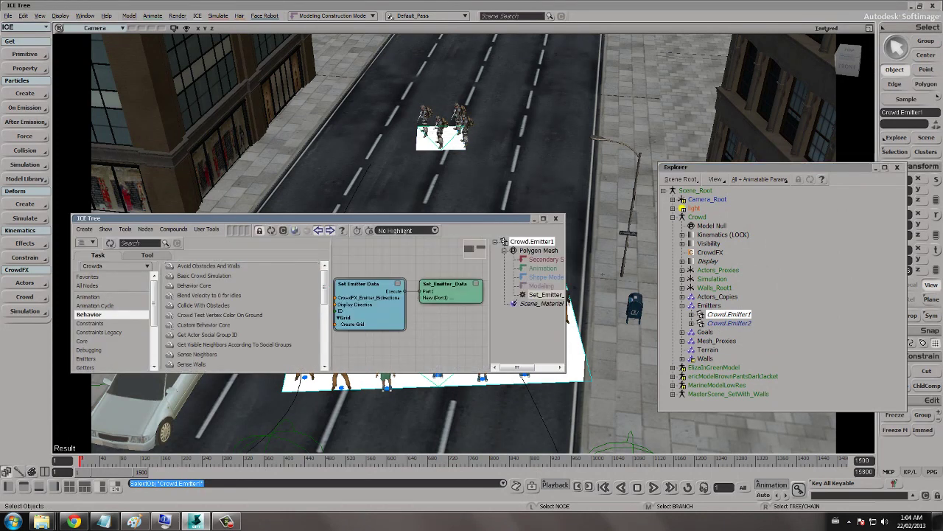
double_click(365, 285)
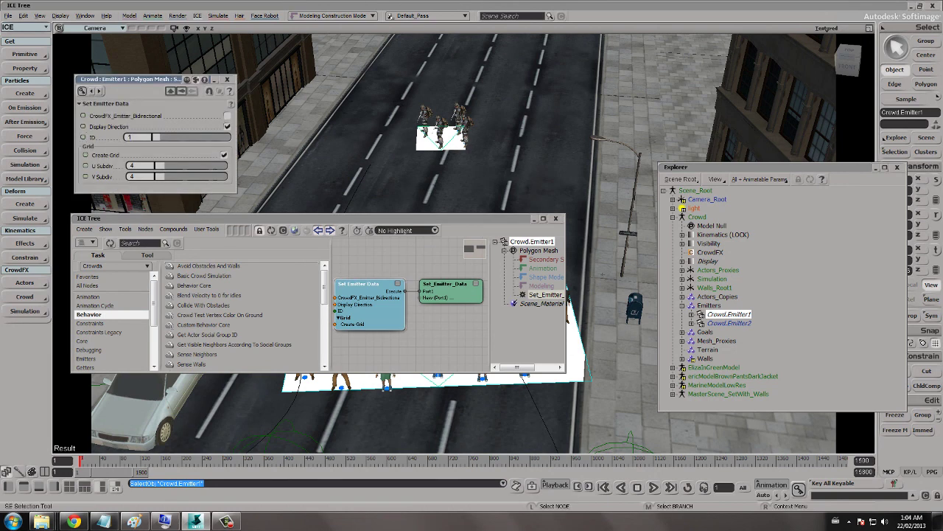
Check the Set Emitter Data ID of Crowd.Emitter2 in its own ICE tree and hide the Emitters group again
left_click(729, 323)
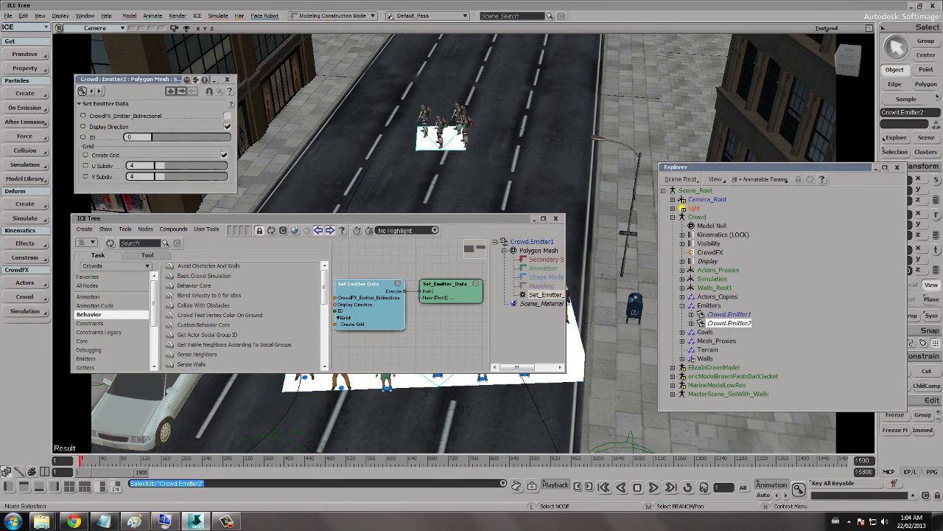
left_click(270, 230)
double_click(362, 284)
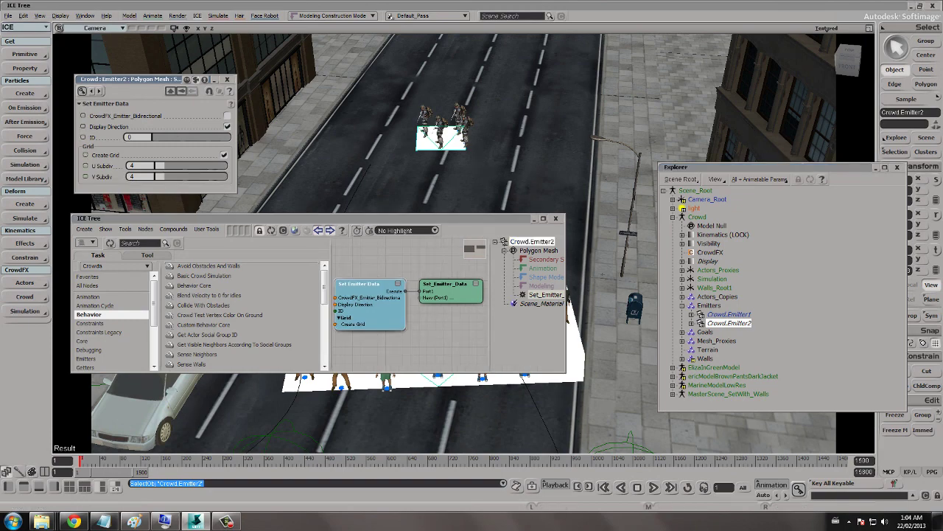
left_click_drag(357, 219, 572, 118)
left_click(772, 117)
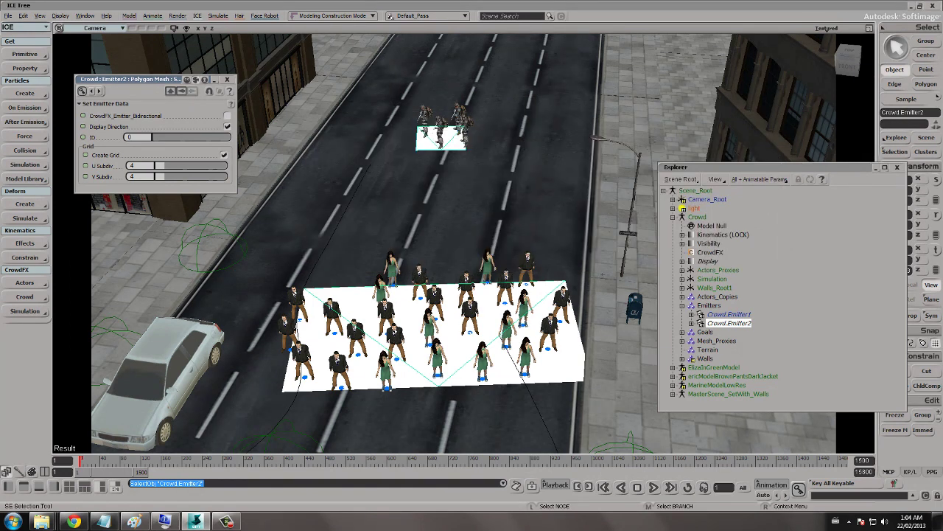
left_click(709, 305)
key("h")
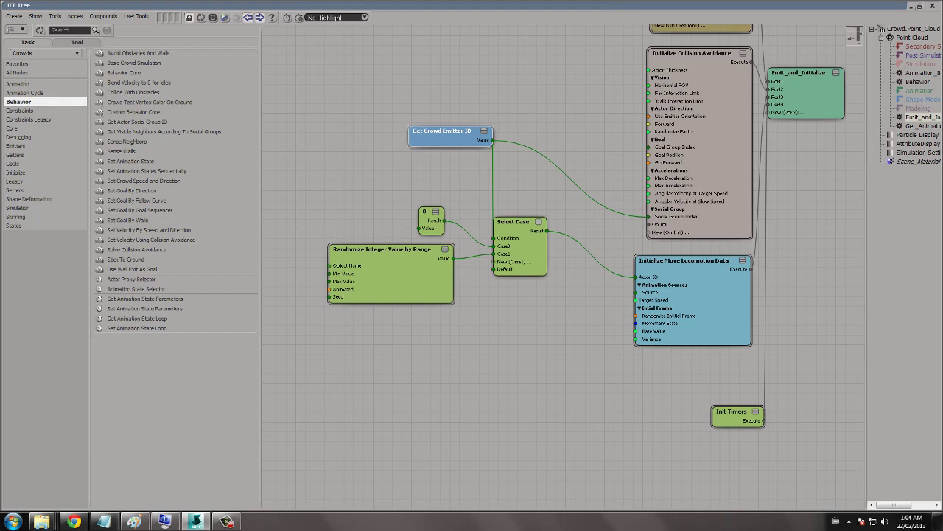
Space out the Select Case, 0, Randomize Integer Value by Range and Get Crowd Emitter ID nodes in the Emit_and_Initialize tree
left_click_drag(516, 222, 536, 223)
left_click_drag(426, 213, 423, 211)
left_click_drag(382, 250, 376, 258)
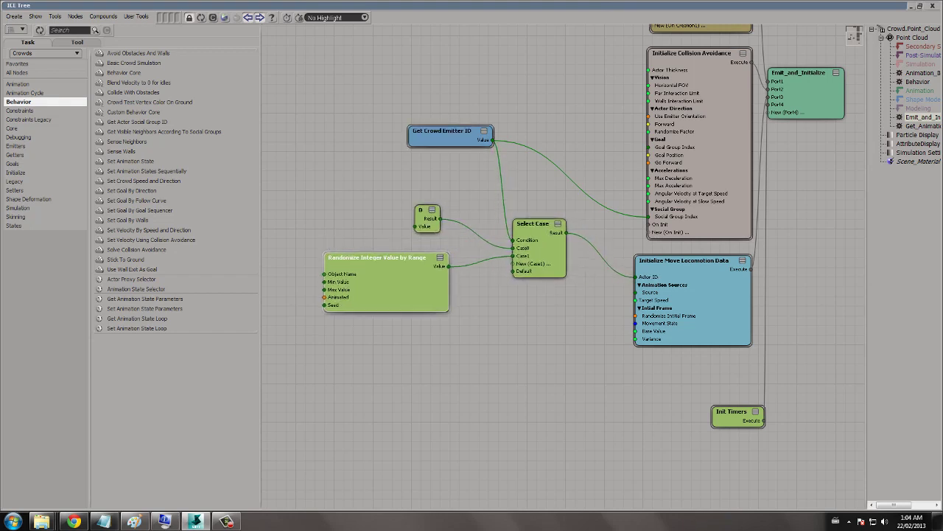
left_click_drag(417, 121, 365, 113)
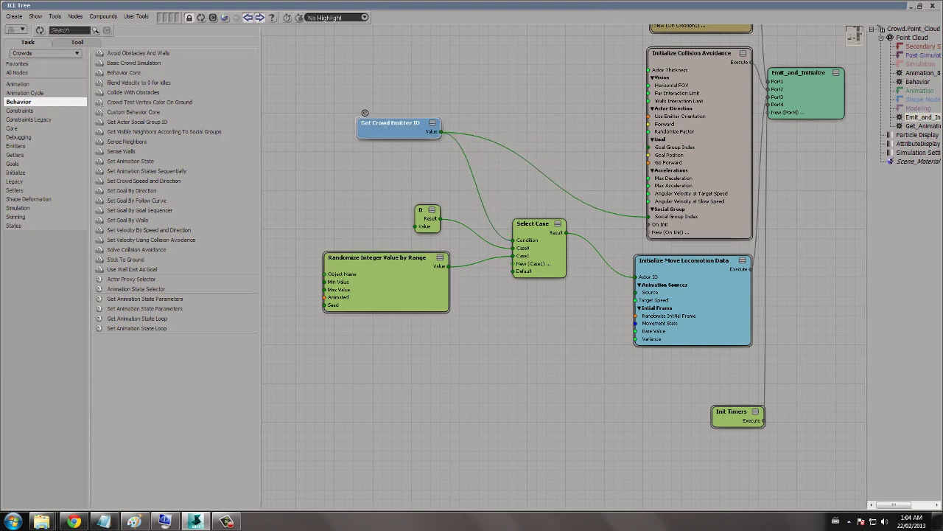
mouse_move(426, 211)
left_mouse_down()
mouse_move(430, 201)
mouse_move(398, 202)
mouse_move(414, 203)
left_mouse_up()
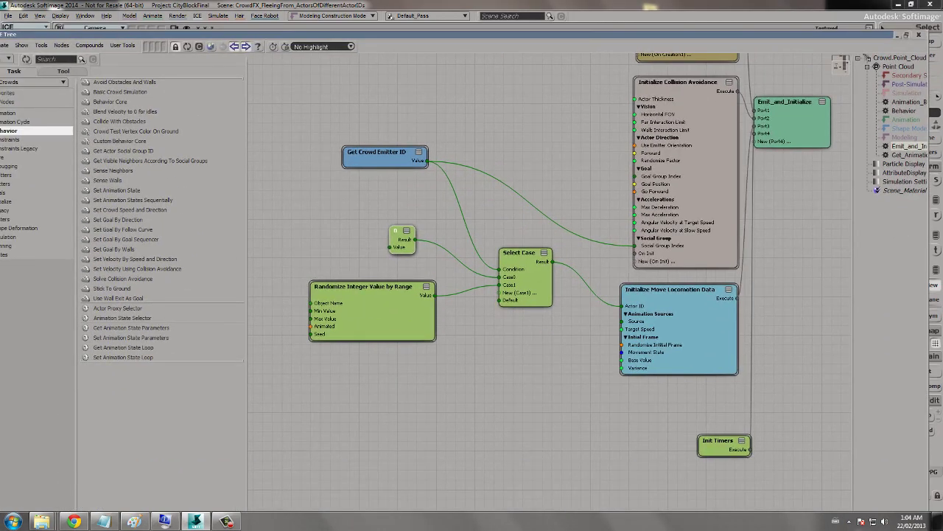
Open the Randomize Integer Value by Range properties and show the Actor ID port values on the soldiers and civilians
double_click(319, 283)
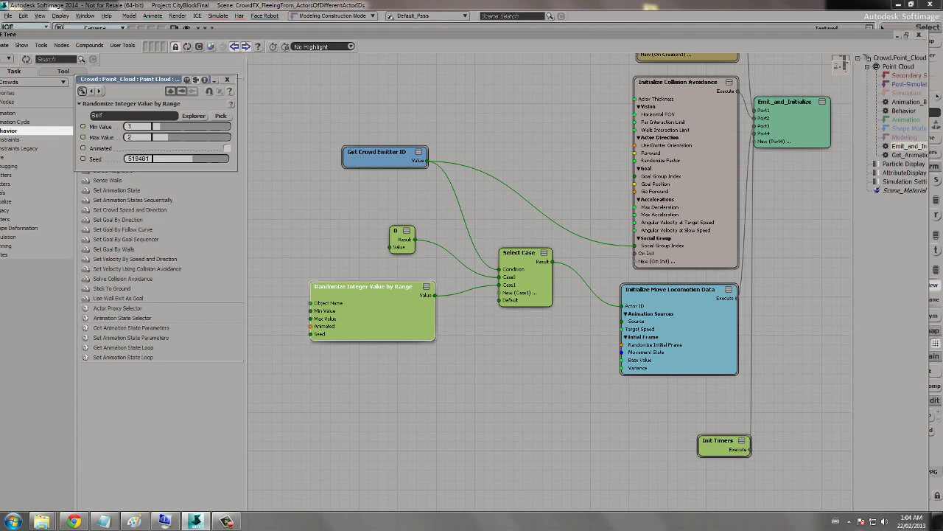
right_click(595, 293)
left_click(618, 344)
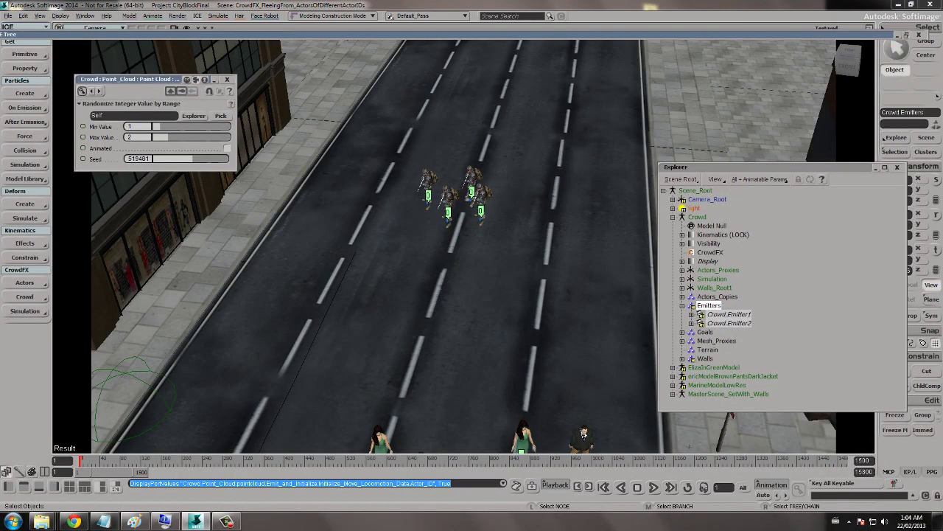
left_click_drag(442, 302, 460, 247)
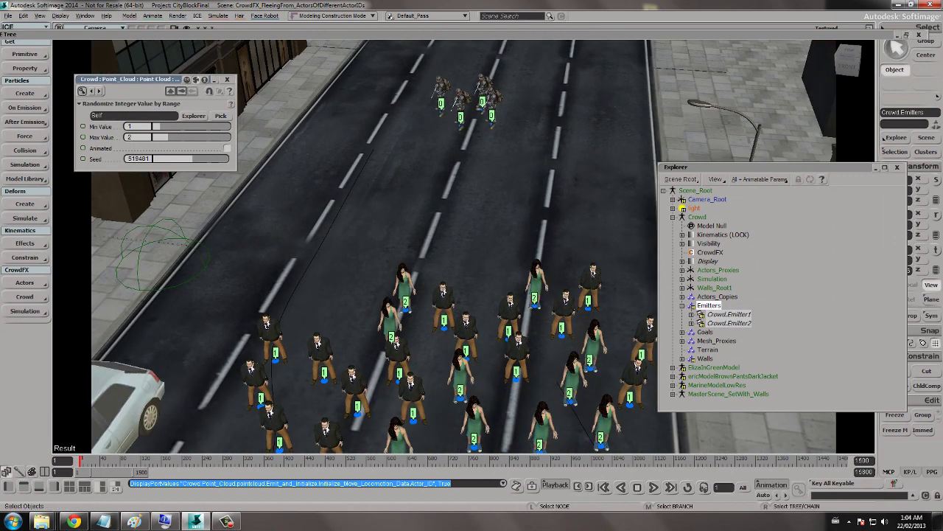
key("s")
left_click_drag(442, 302, 446, 205)
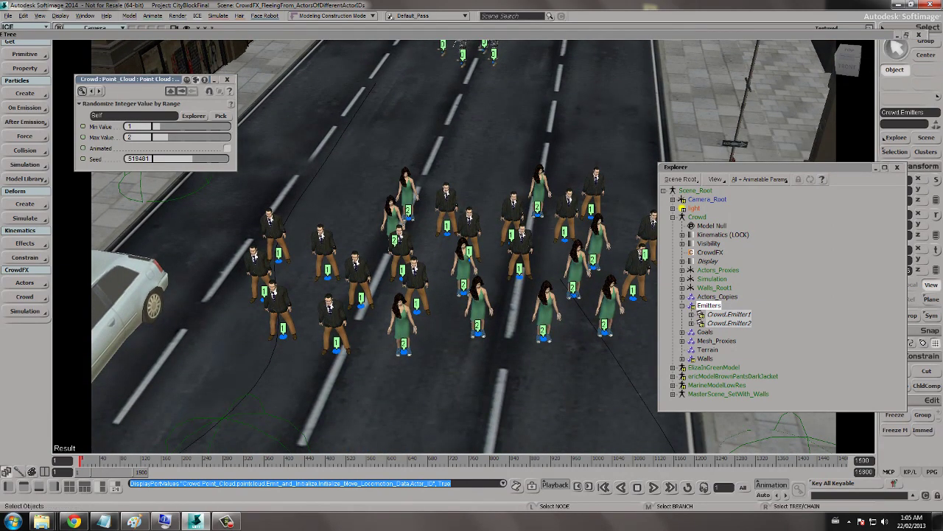
Hide the Actor ID port values of Initialize Move Locomotion Data and nudge the Get Crowd Emitter ID node
double_click(575, 35)
right_click(586, 283)
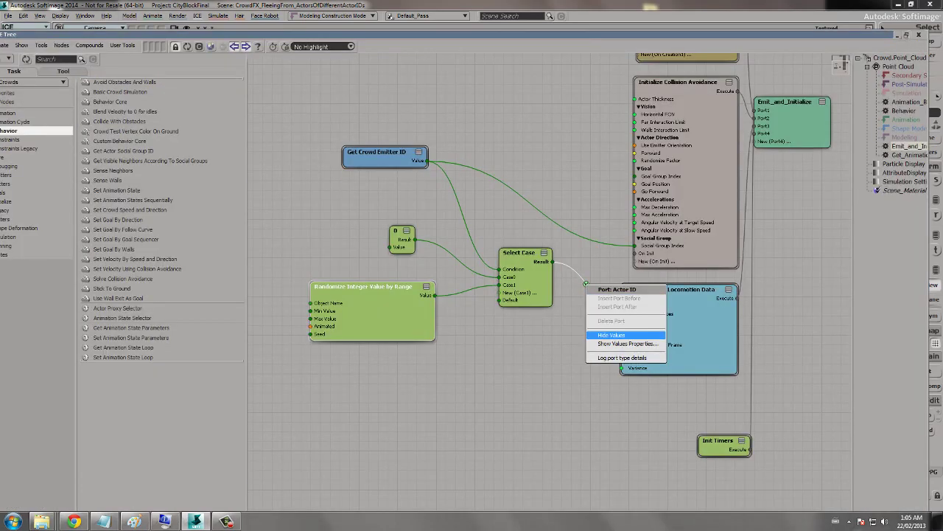
left_click(612, 336)
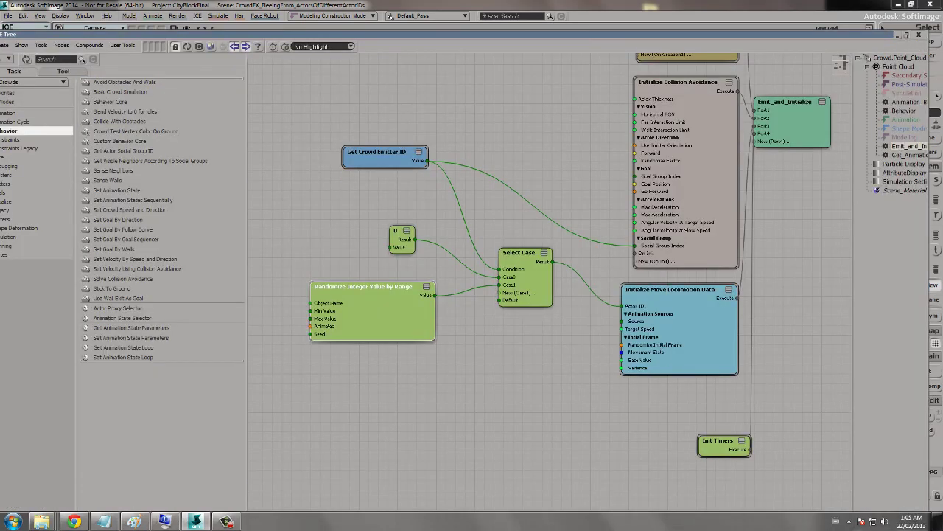
left_click_drag(351, 142, 360, 141)
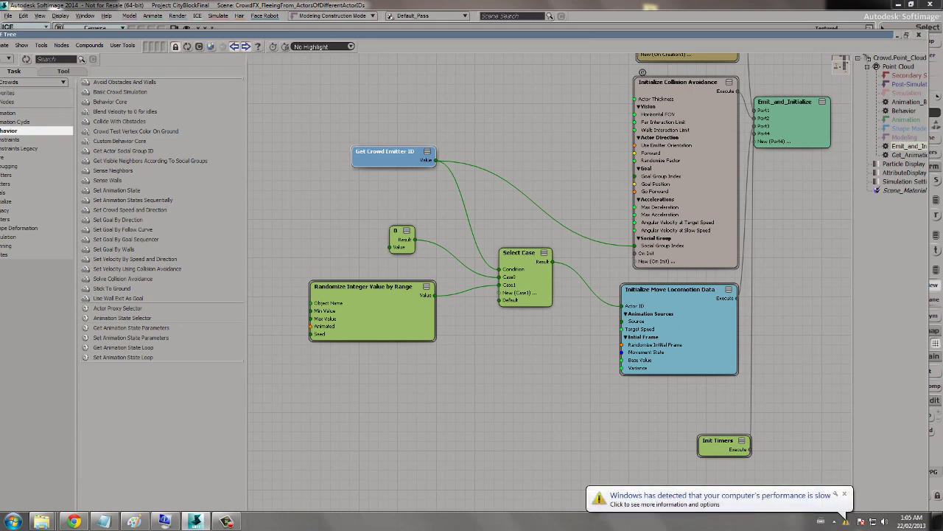
left_click(844, 494)
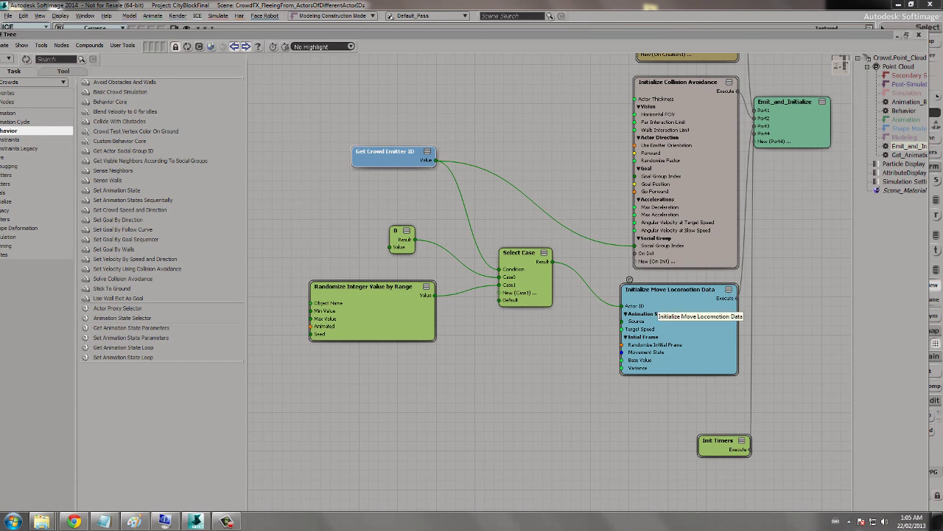
Open the Behavior tree and examine the Behavior Core node with its Simulation, Post Simulation and Anim State inputs
left_click(904, 111)
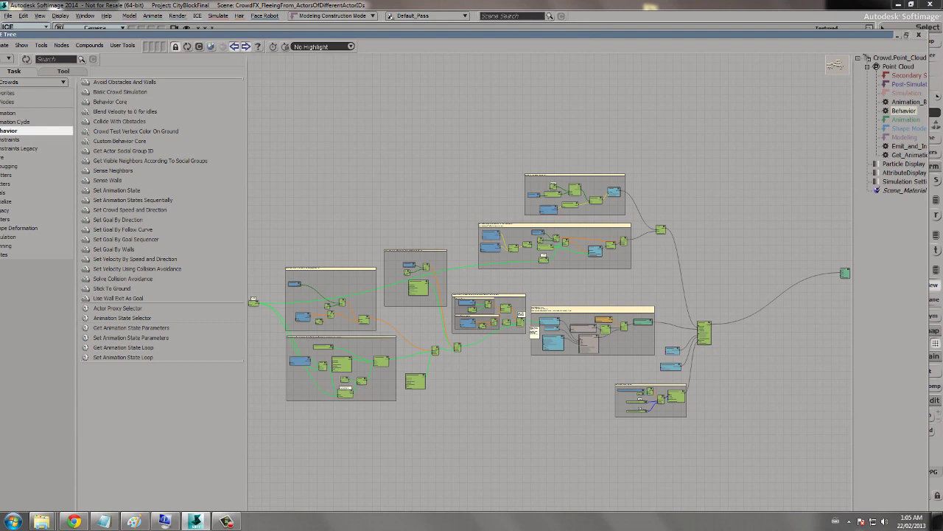
middle_click_drag(652, 365, 525, 420)
scroll(549, 292, "up", 5)
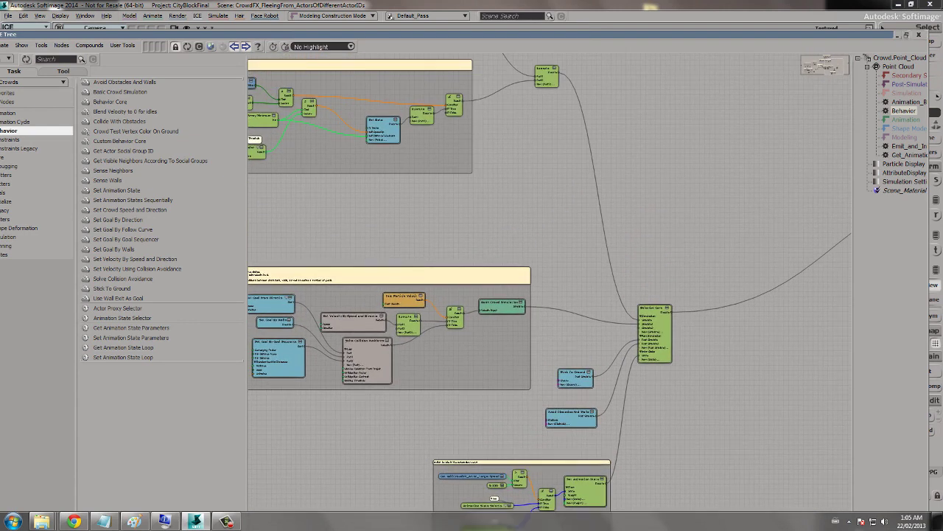
middle_click_drag(648, 258, 564, 185)
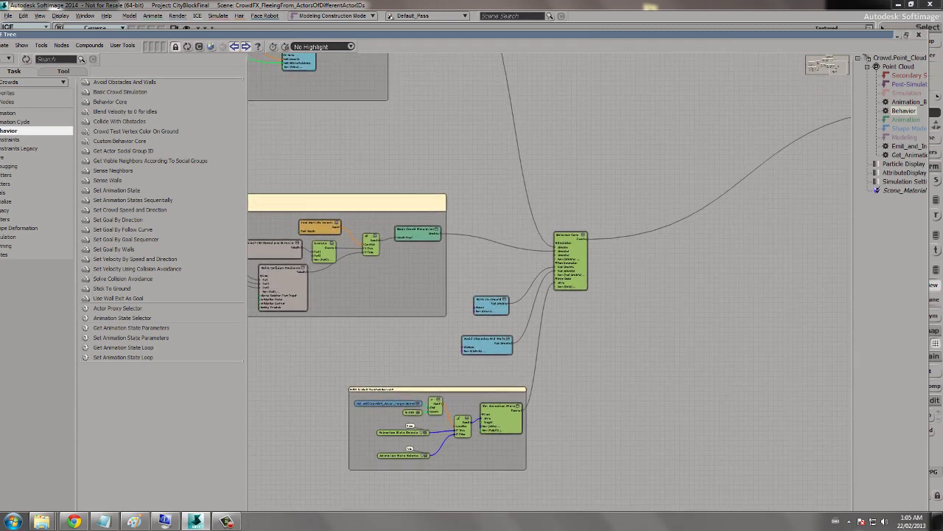
mouse_move(571, 239)
middle_mouse_down()
mouse_move(474, 267)
mouse_move(571, 241)
middle_mouse_up()
scroll(571, 241, "up", 1)
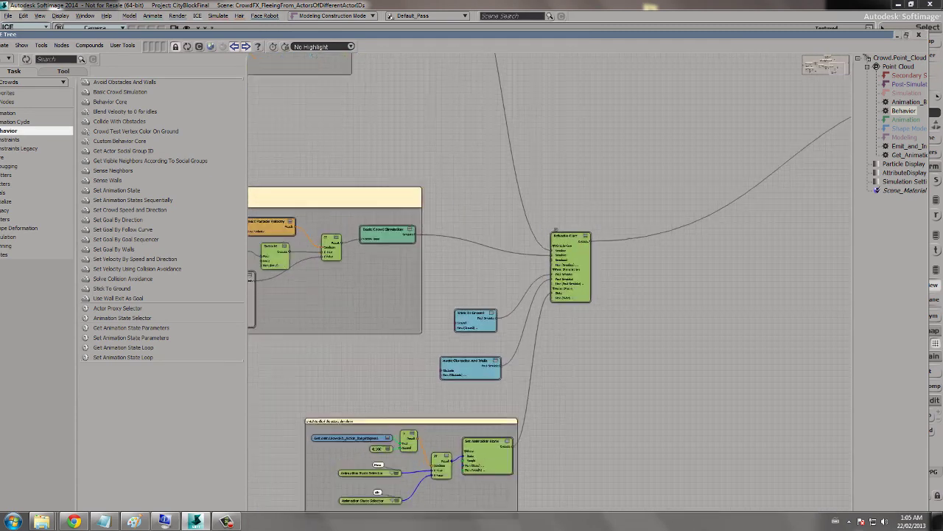
scroll(556, 230, "up", 3)
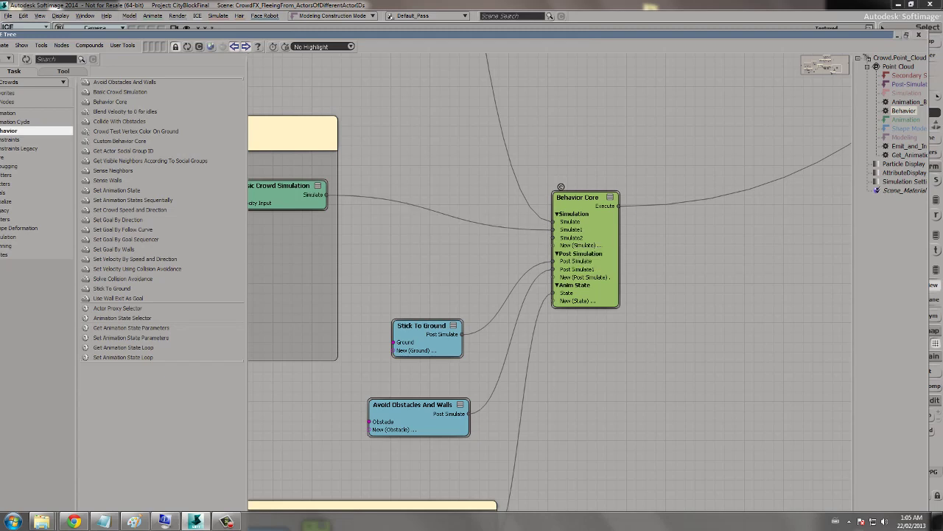
scroll(548, 292, "down", 5)
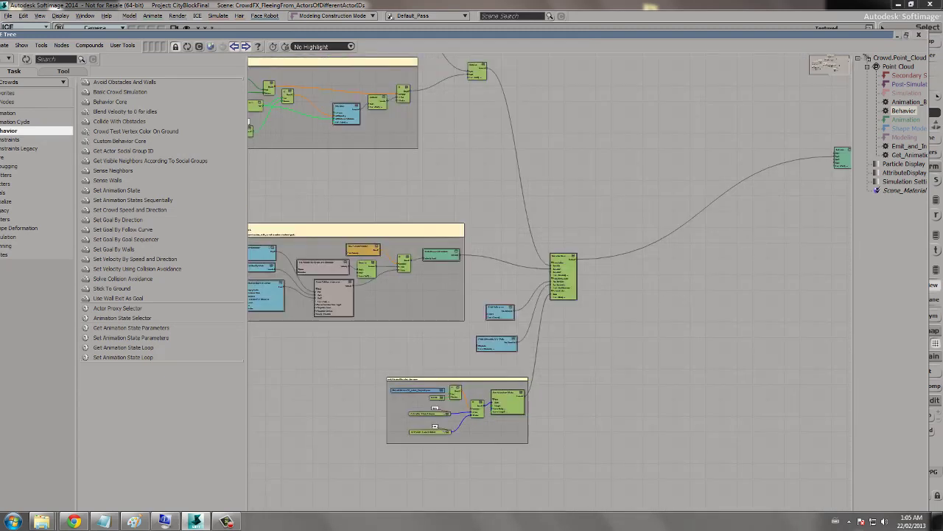
Slightly reposition the Basic Crowd Simulation, Set Velocity By Speed and Direction and Solve Collision Avoidance nodes in the Behavior tree
middle_click_drag(549, 292, 698, 307)
scroll(760, 263, "up", 5)
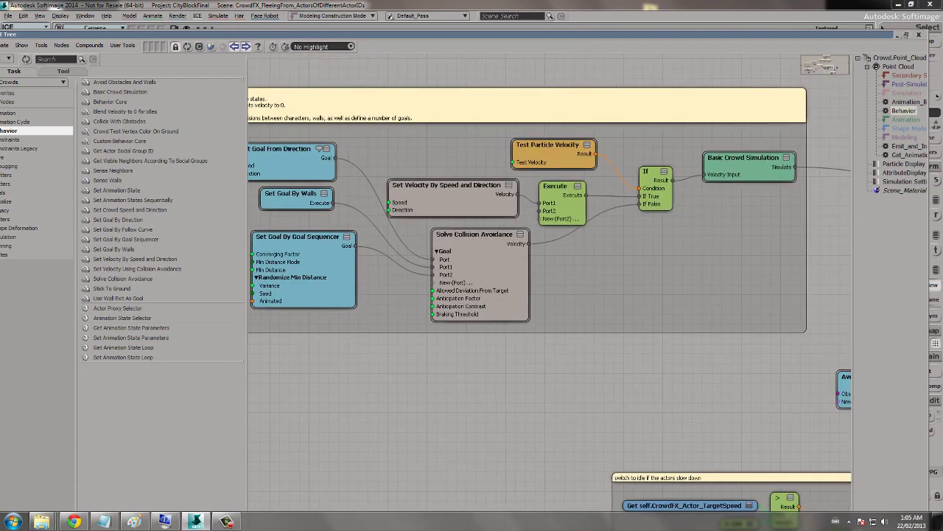
left_click_drag(712, 152, 714, 151)
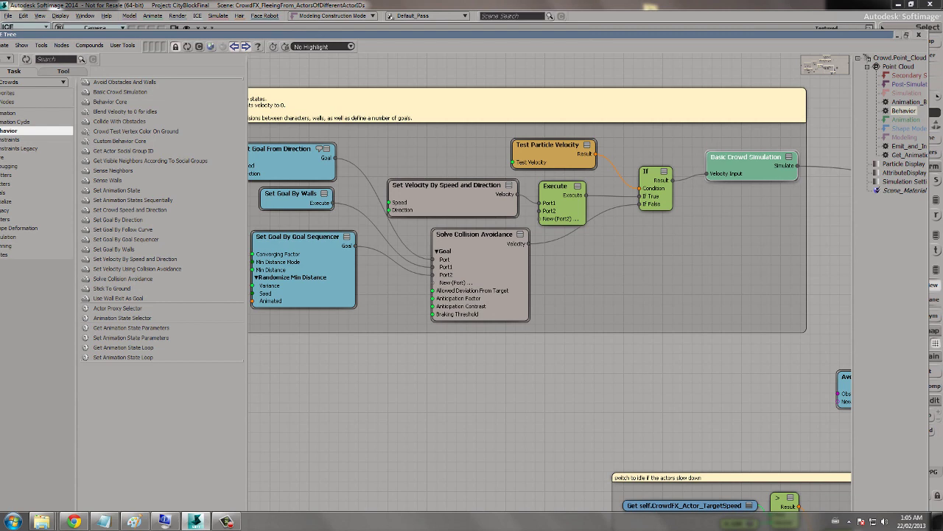
mouse_move(396, 175)
left_mouse_down()
mouse_move(392, 162)
mouse_move(393, 170)
left_mouse_up()
left_click_drag(441, 224, 424, 224)
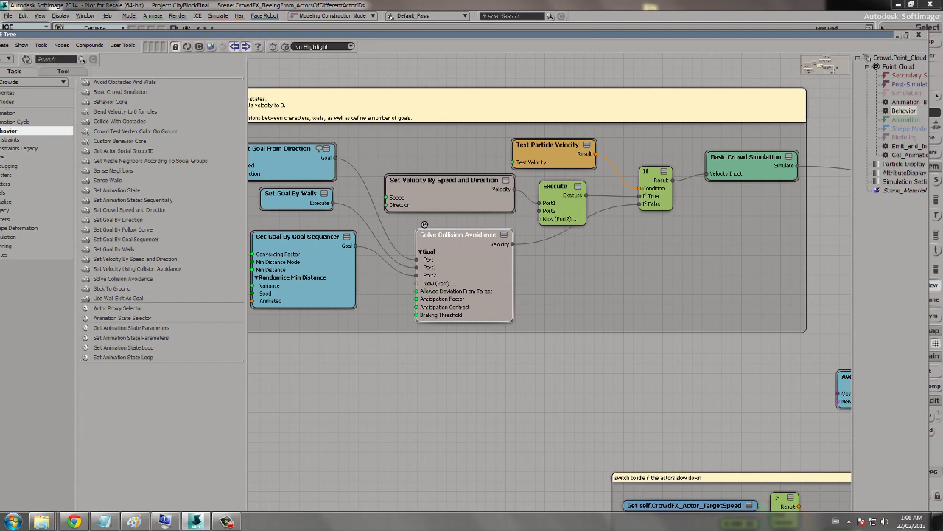
scroll(425, 224, "down", 5)
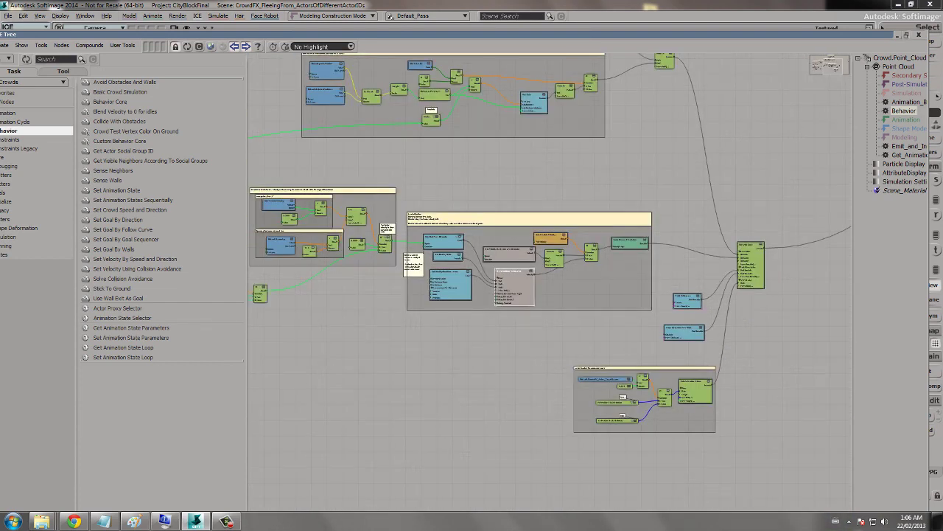
Move the Stick To Ground and Avoid Obstacles And Walls nodes closer together beside the Behavior Core's Post Simulation inputs
middle_click_drag(722, 332, 548, 294)
scroll(548, 294, "up", 5)
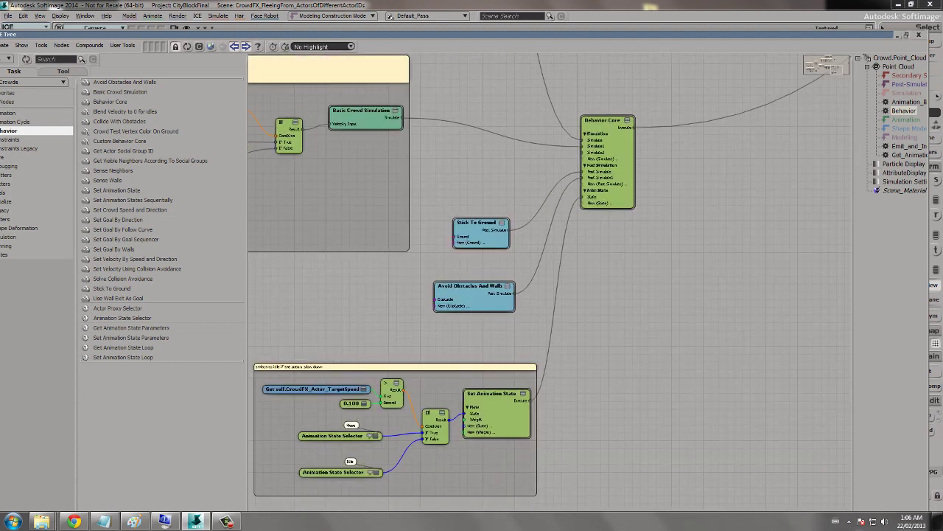
middle_click_drag(598, 67, 584, 140)
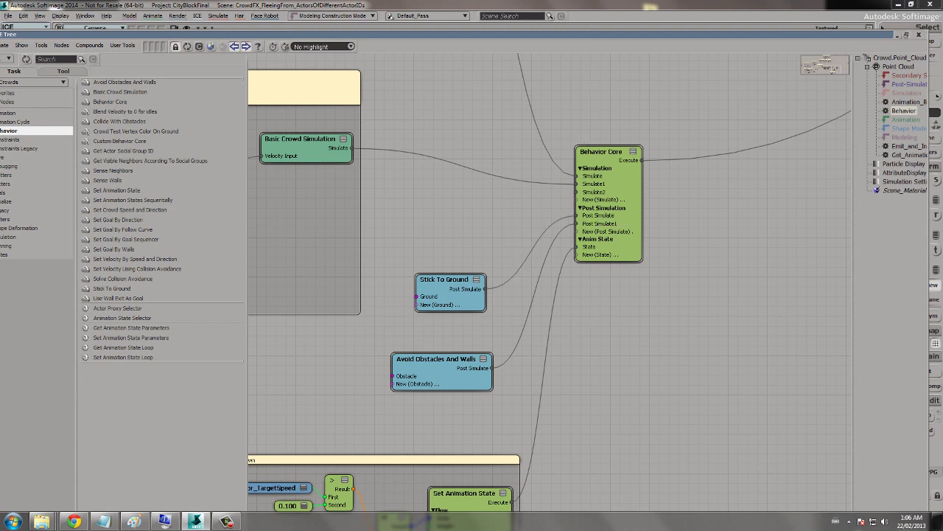
left_click_drag(424, 269, 410, 213)
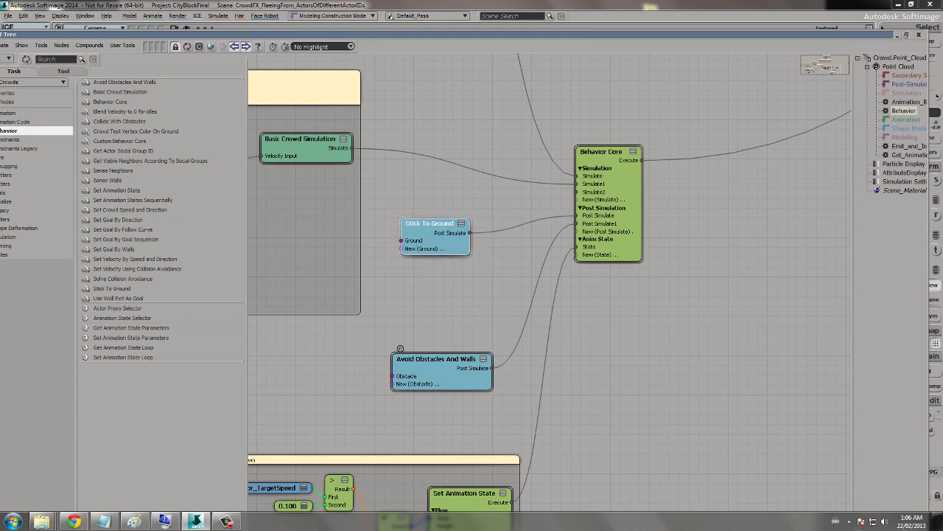
left_click_drag(398, 347, 396, 272)
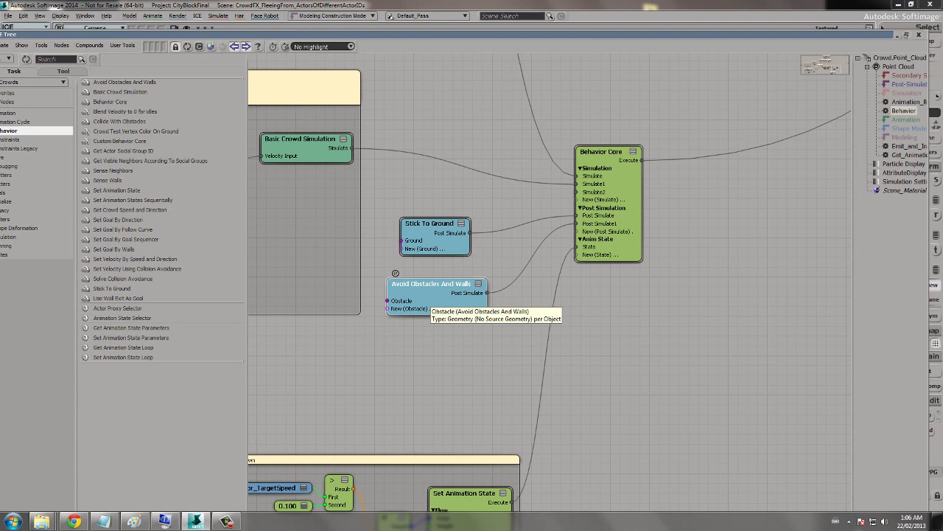
scroll(425, 299, "down", 1)
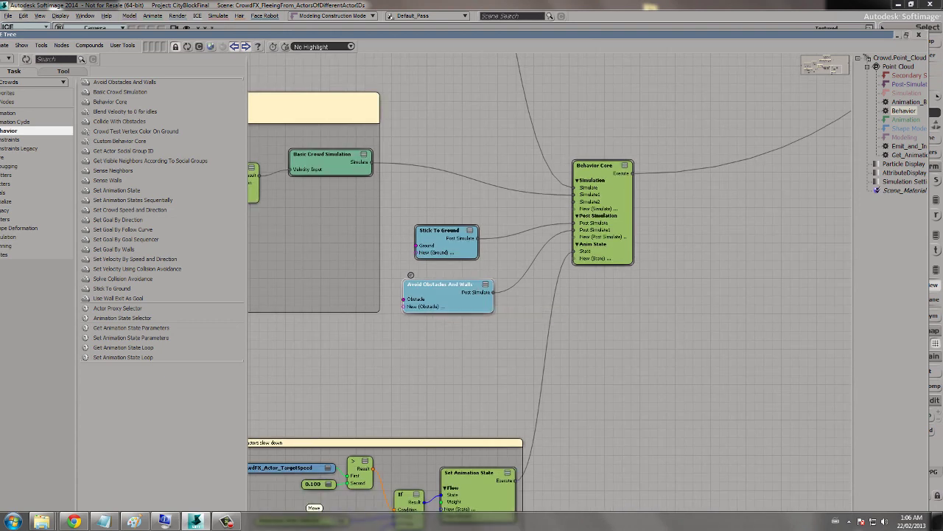
left_click_drag(441, 284, 437, 276)
middle_click_drag(516, 310, 494, 300)
scroll(494, 301, "up", 1)
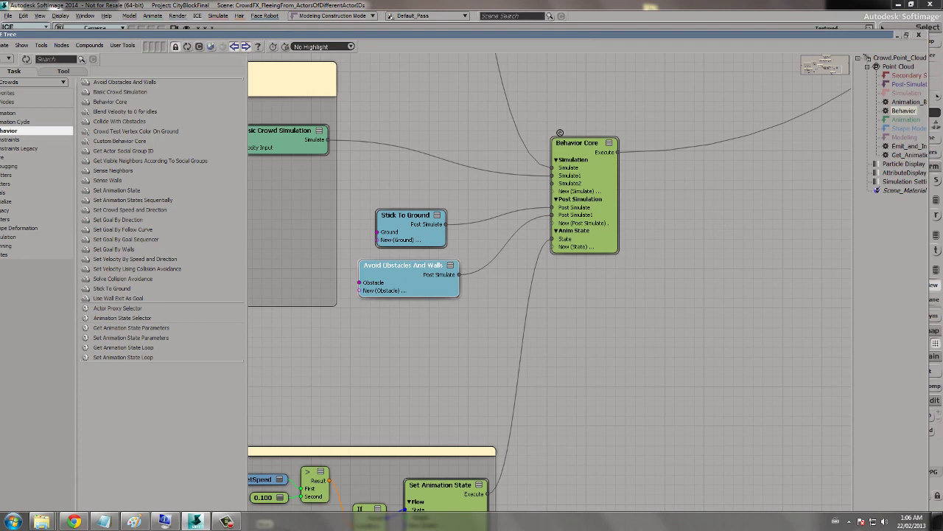
Nudge the Set Animation State node and disconnect the If node's Result from its State port
middle_click_drag(501, 361, 715, 91)
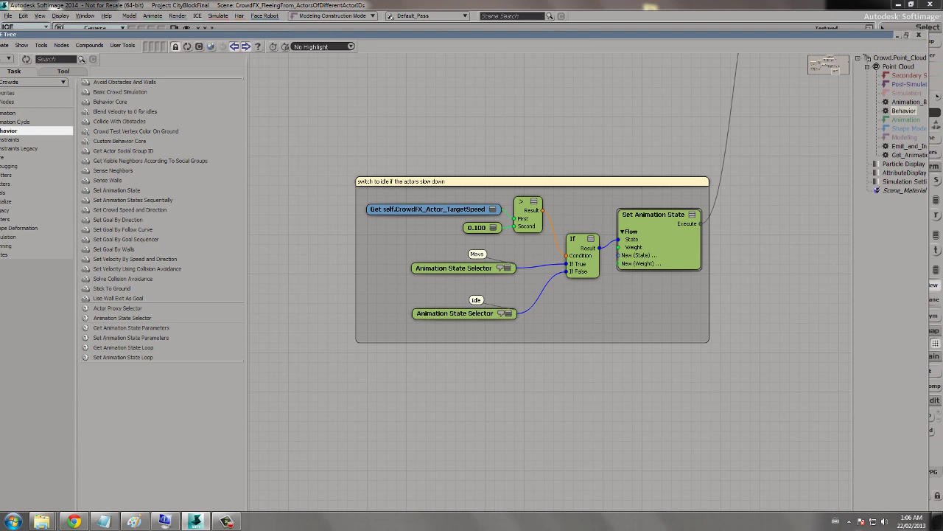
left_click_drag(626, 205, 623, 202)
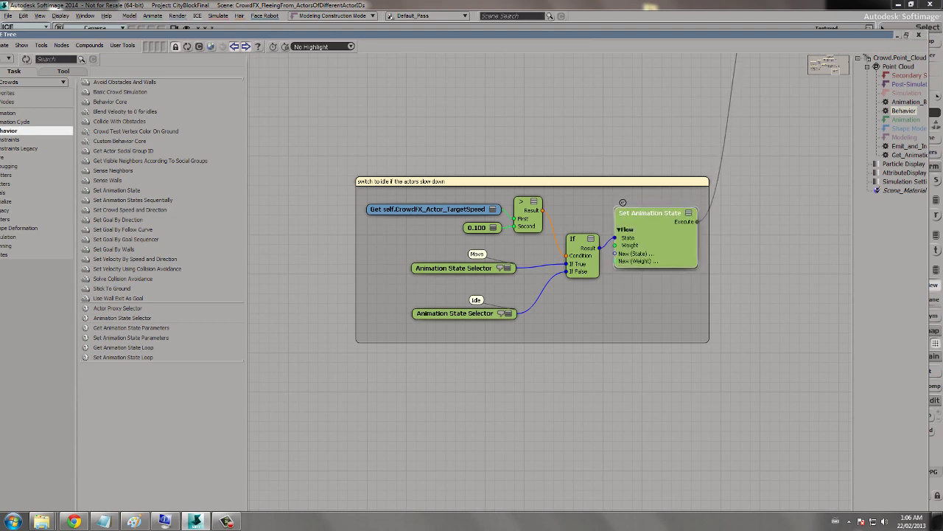
left_click_drag(582, 240, 623, 202)
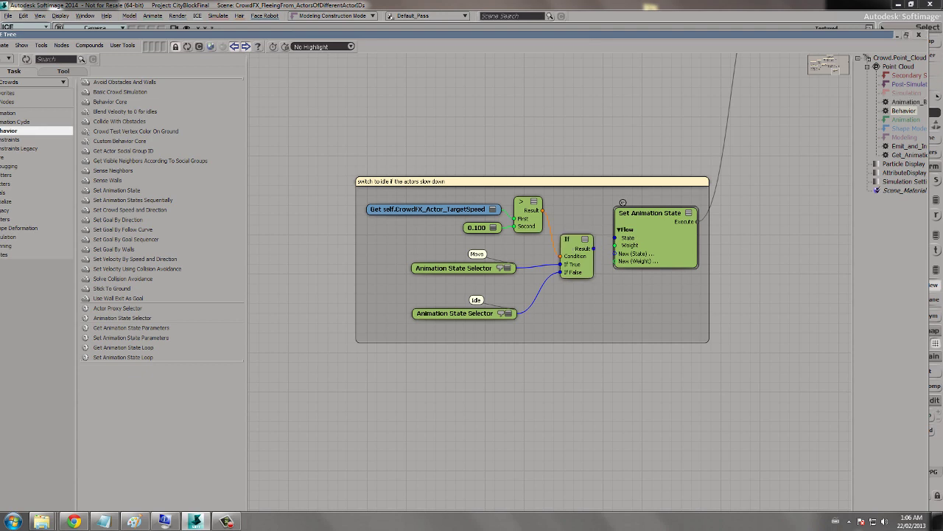
Open the Set Animation State properties and view the available State options
double_click(649, 214)
left_click_drag(125, 78, 398, 92)
left_click(446, 135)
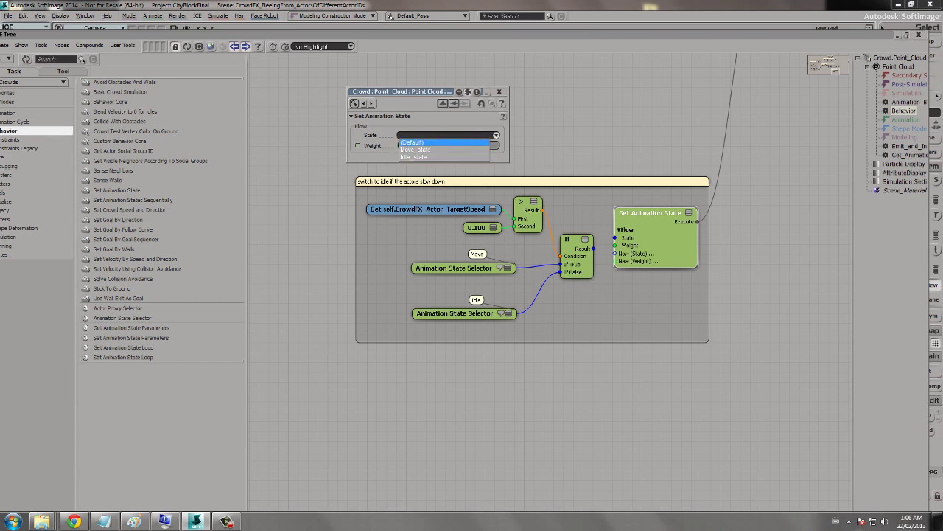
left_click(424, 150)
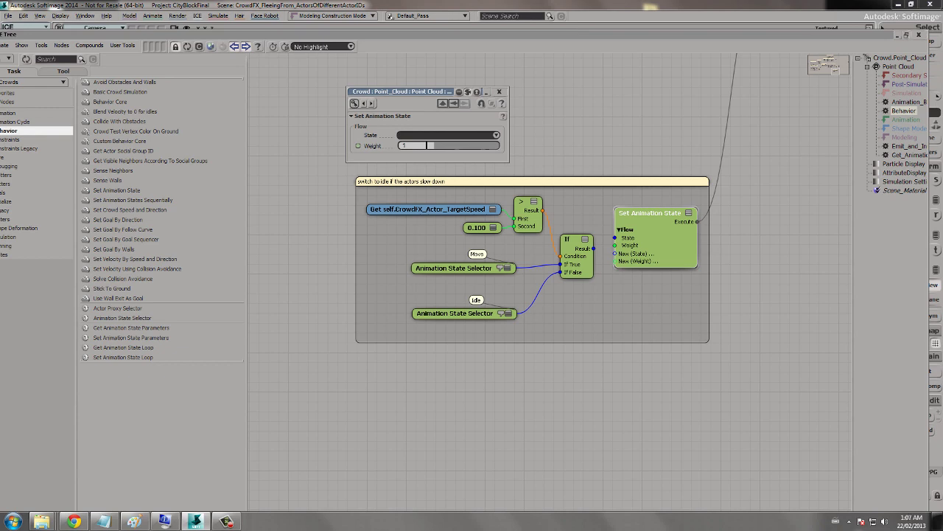
Open the Animation Definition compound in the Animation_Blending tree and inspect the soldier's idle and move state definitions
left_click(908, 101)
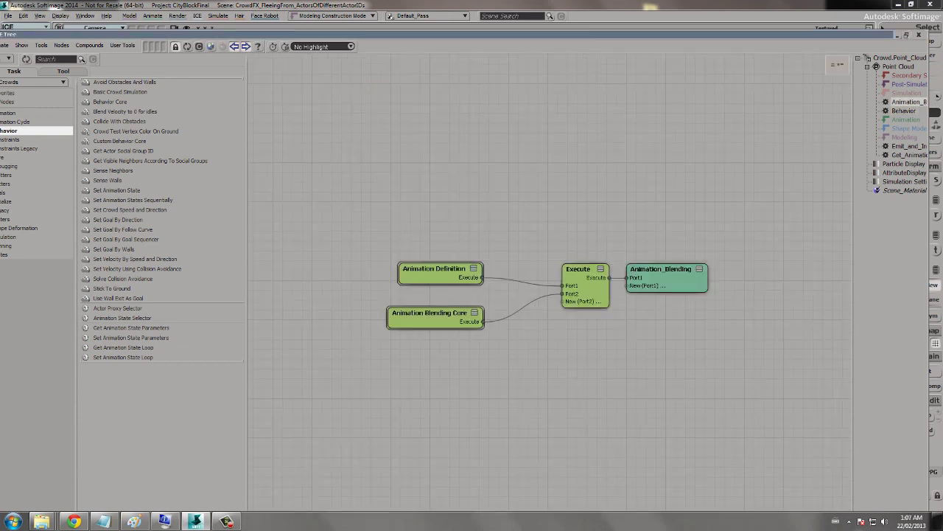
double_click(407, 268)
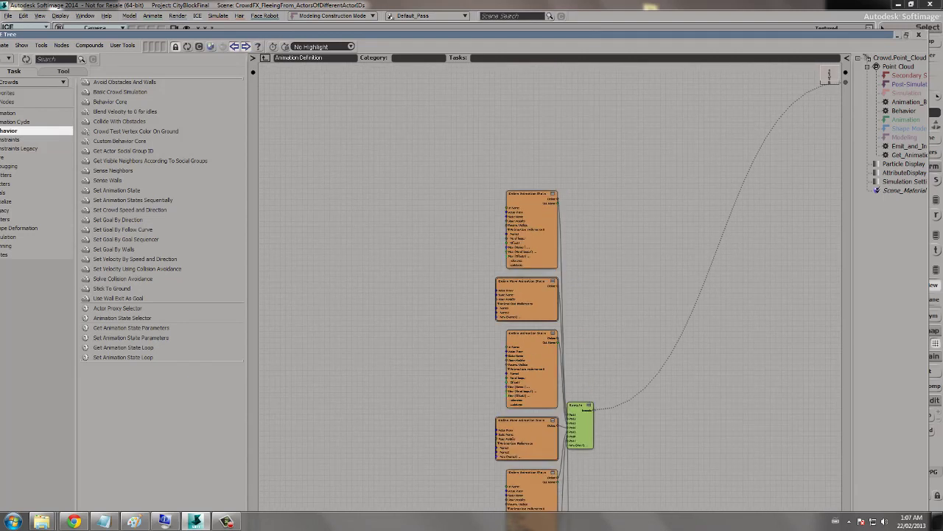
double_click(525, 146)
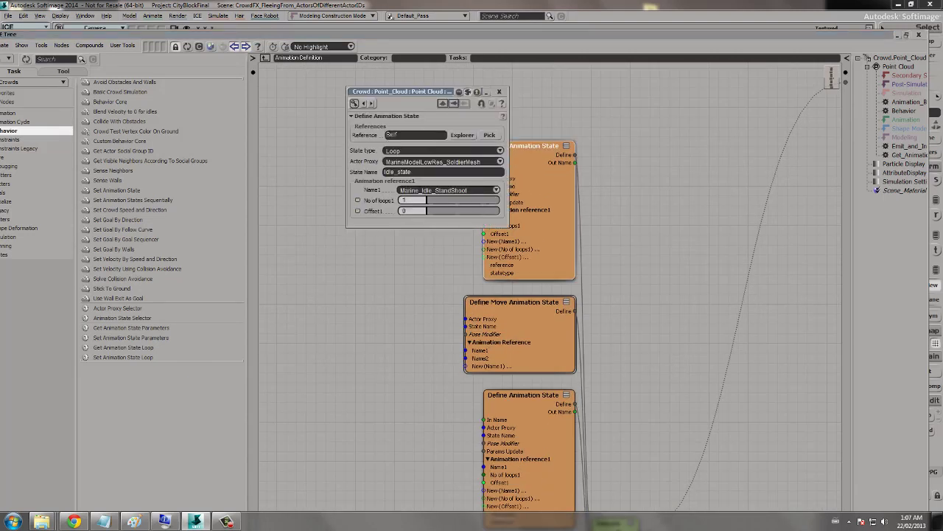
left_click(499, 91)
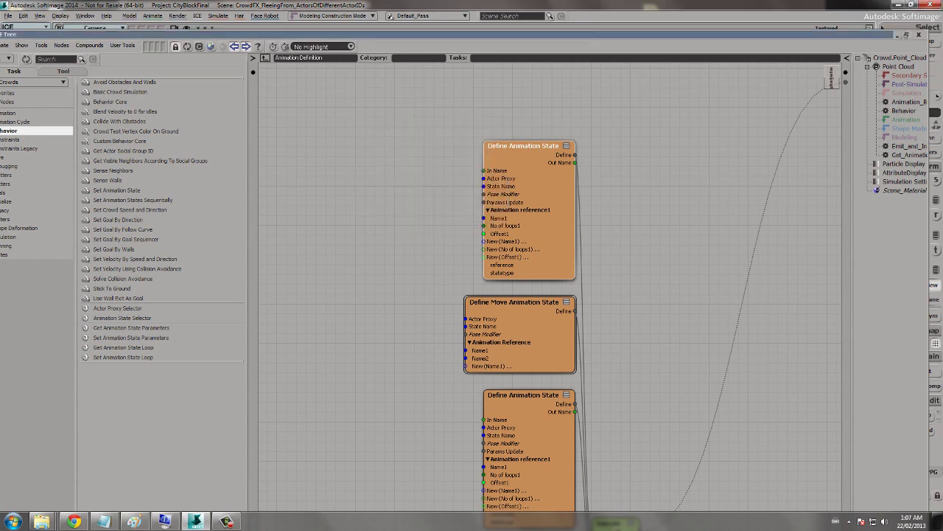
middle_click_drag(511, 291, 515, 227)
left_click(517, 238)
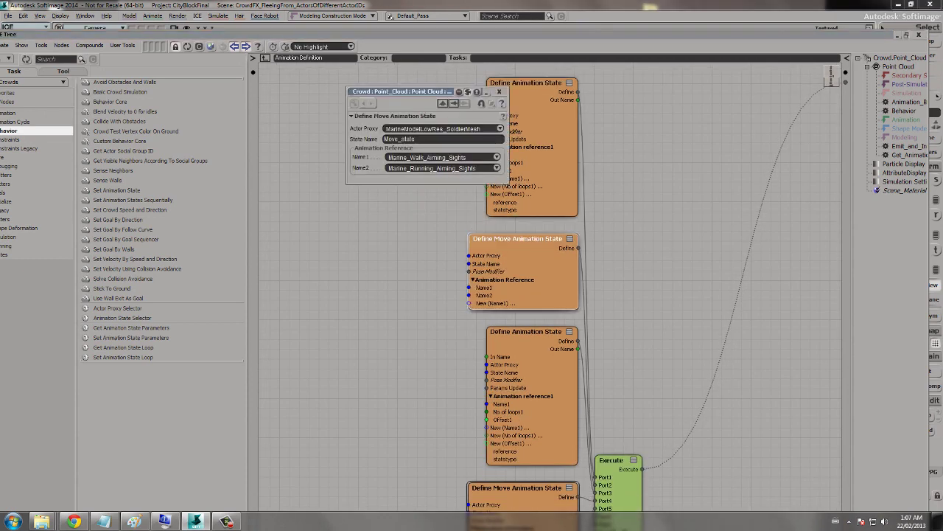
left_click(499, 91)
Inspect the idle and move animation state definitions of the male civilian with brown pants and dark jacket
middle_click_drag(527, 345, 519, 212)
double_click(519, 201)
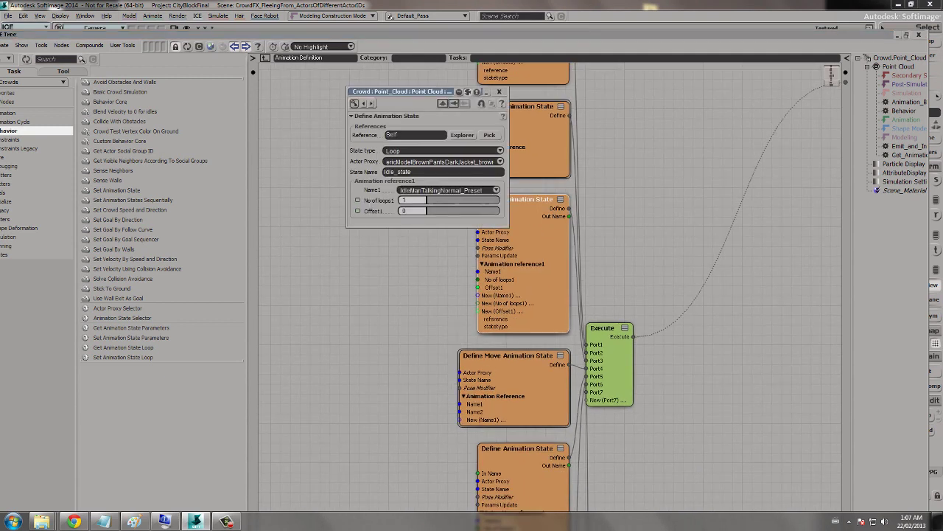
left_click(499, 91)
double_click(509, 355)
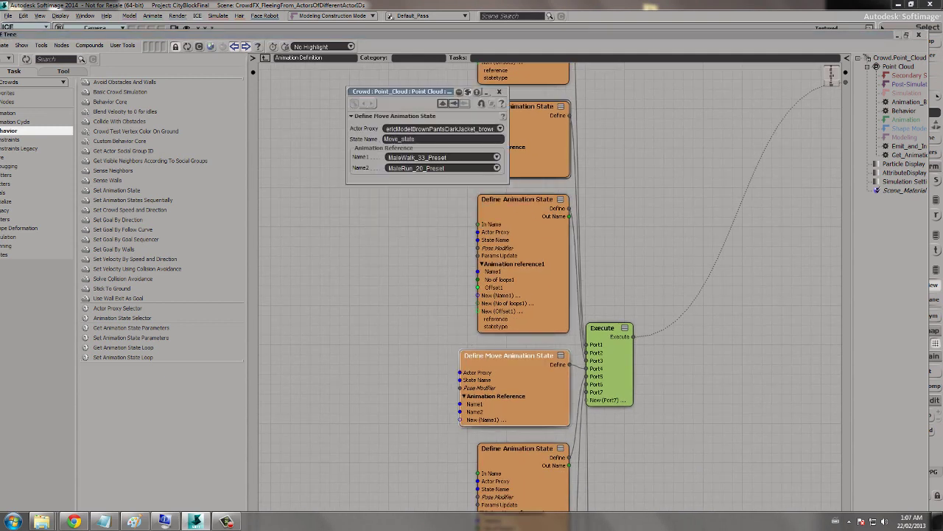
left_click(499, 91)
Inspect the idle and move animation state definitions of the female ElizaInGreenModel actor
middle_click_drag(519, 446, 518, 288)
double_click(517, 290)
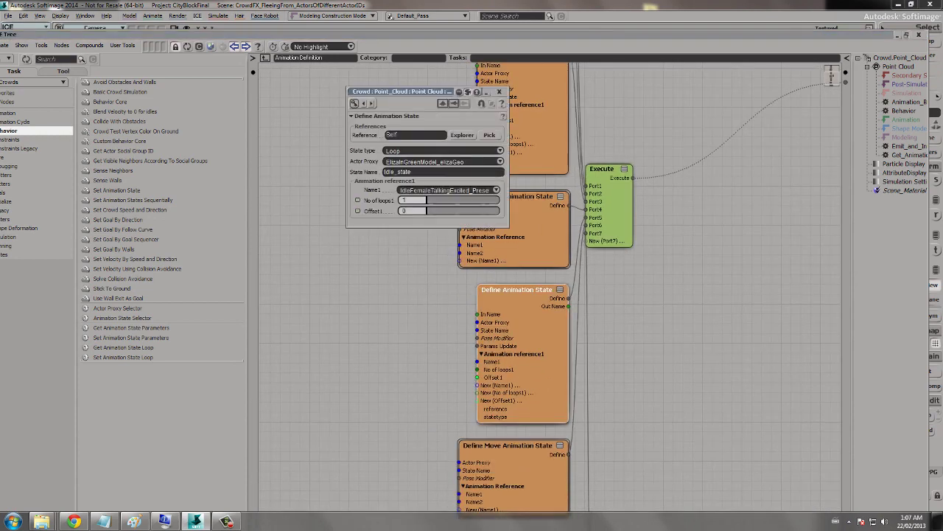
left_click(499, 91)
middle_click_drag(508, 447, 508, 317)
double_click(508, 317)
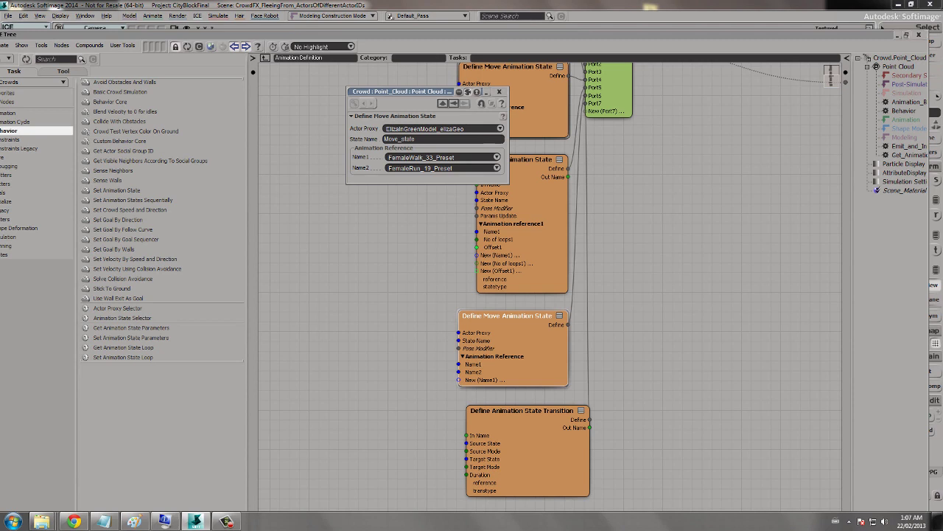
double_click(400, 139)
left_click(500, 92)
Nudge the Define Animation State Transition node and view its source state, target state and duration settings
middle_click_drag(649, 295, 634, 149)
left_click_drag(514, 295, 506, 306)
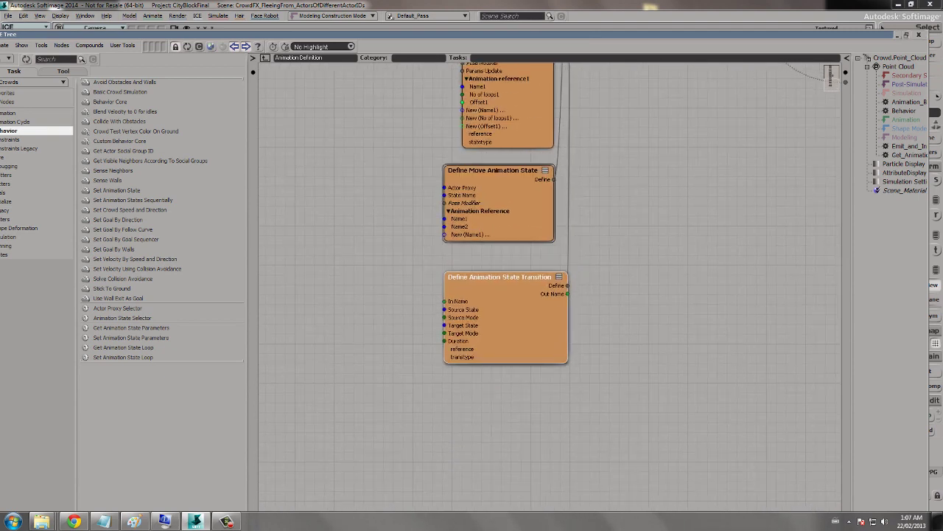
double_click(506, 306)
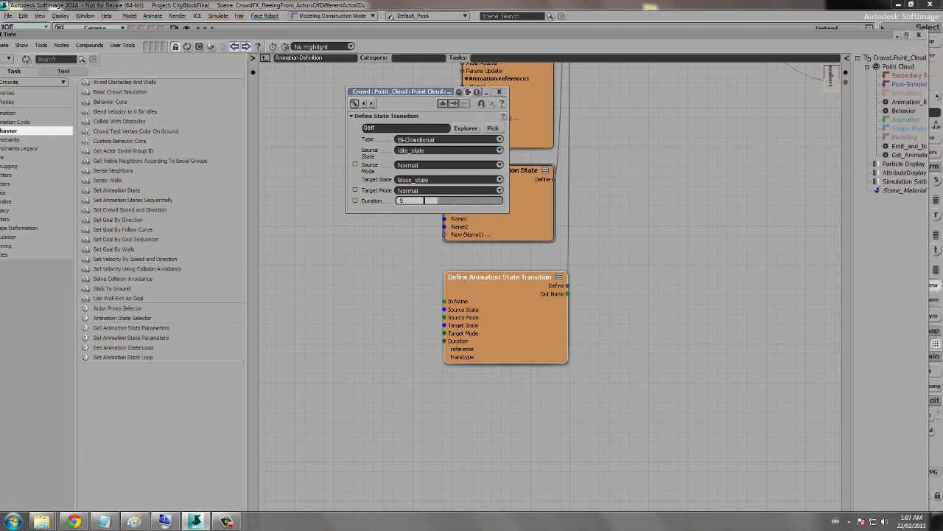
left_click(499, 91)
Return to the Behavior tree and reconnect the If node's Result to the State port of Set Animation State
left_click(904, 110)
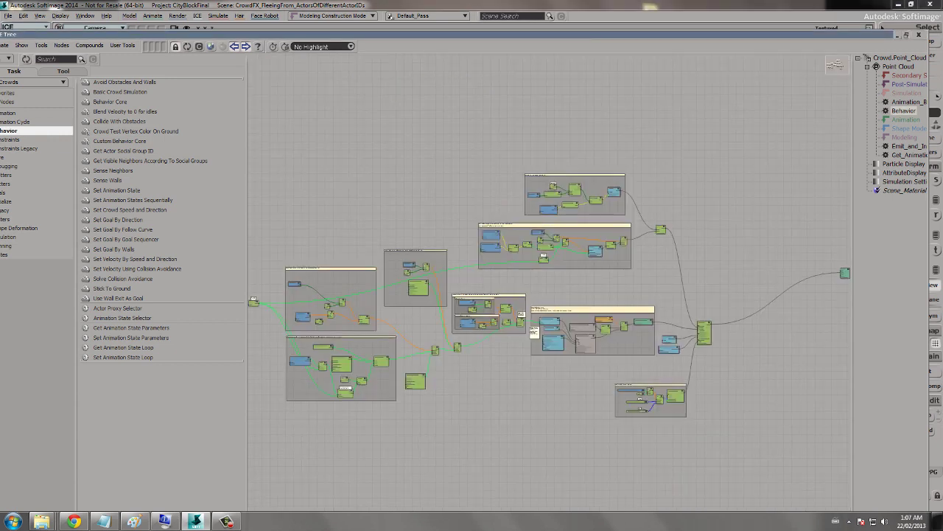
middle_click_drag(704, 328, 621, 250)
scroll(550, 287, "up", 4)
scroll(720, 295, "up", 5)
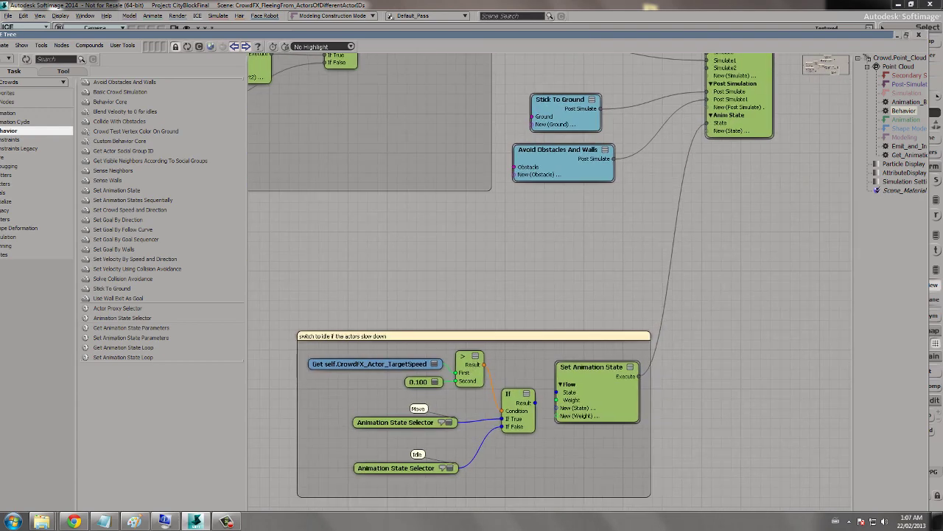
scroll(553, 295, "down", 1)
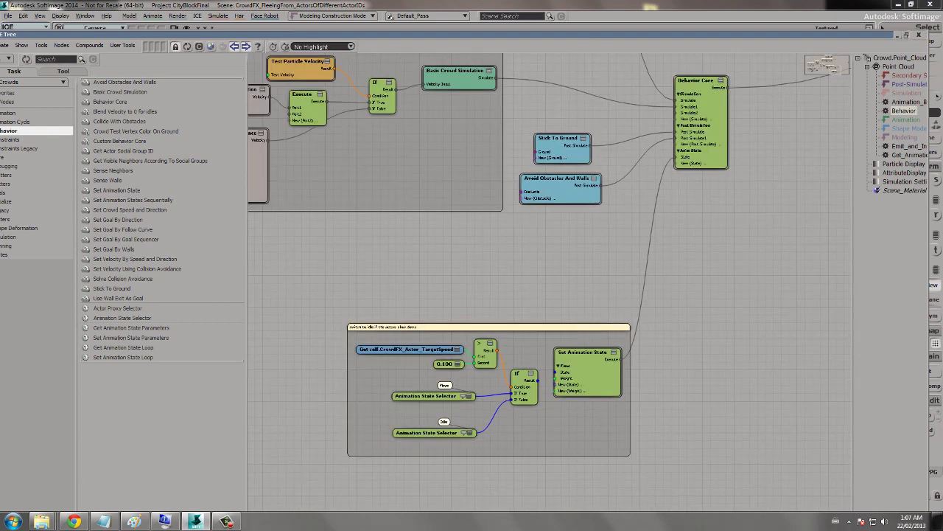
scroll(549, 296, "down", 2)
middle_click_drag(550, 296, 634, 397)
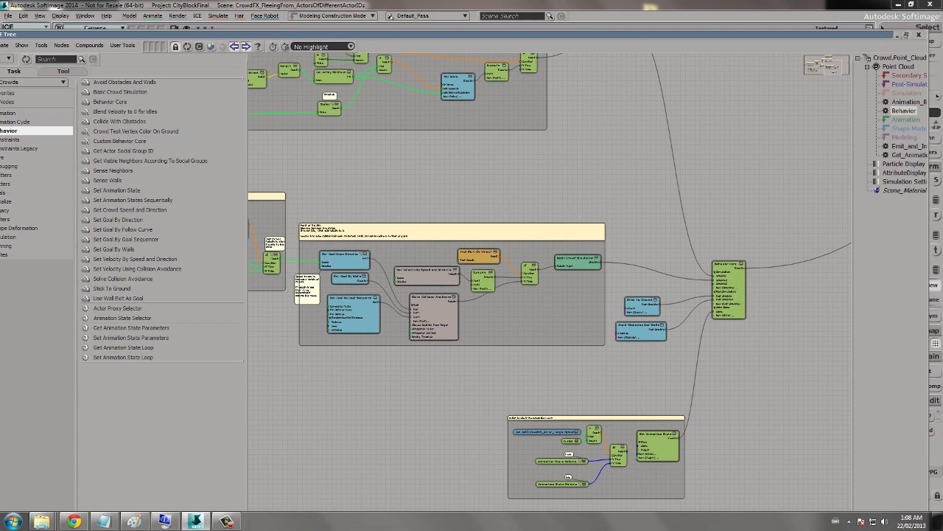
middle_click_drag(600, 438, 547, 294)
scroll(548, 294, "up", 3)
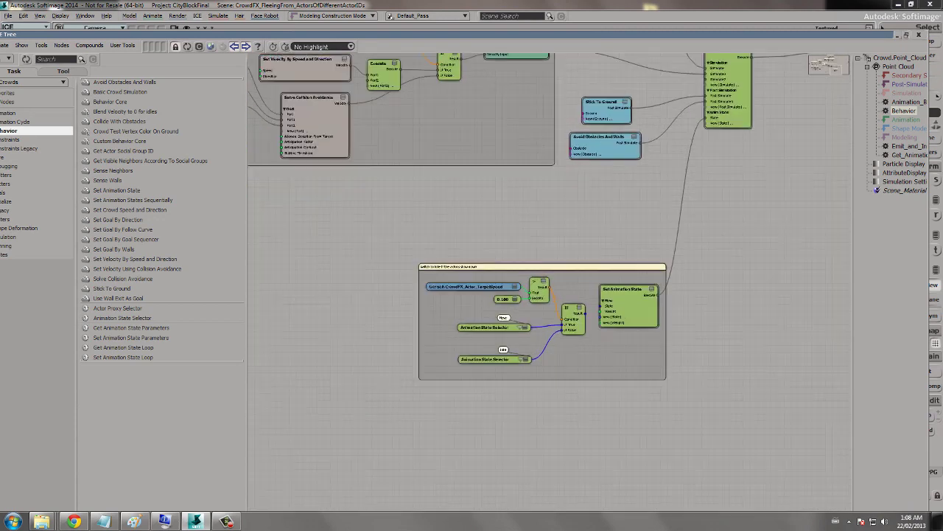
left_click_drag(600, 322, 622, 311)
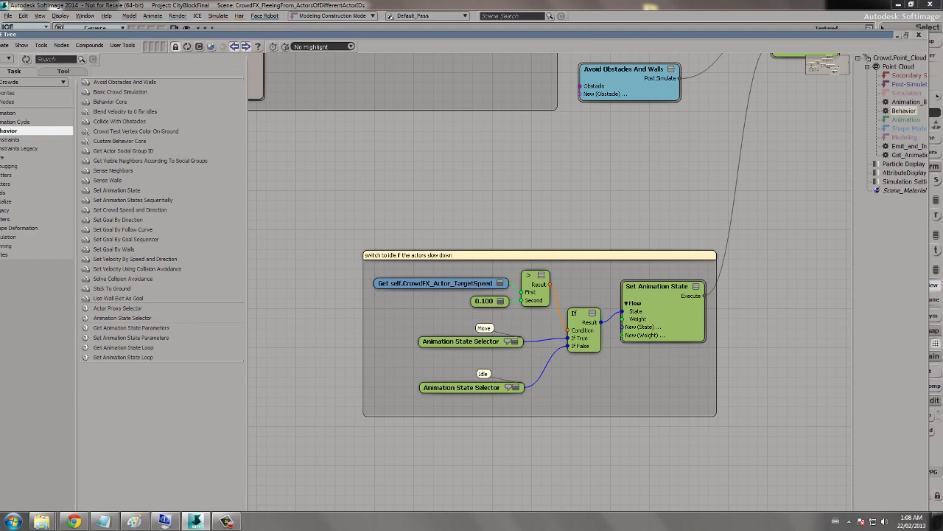
Nudge the 0.100 scalar node in the switch-to-idle group and select the Set Animation State node
left_click_drag(483, 300, 482, 309)
left_click(844, 494)
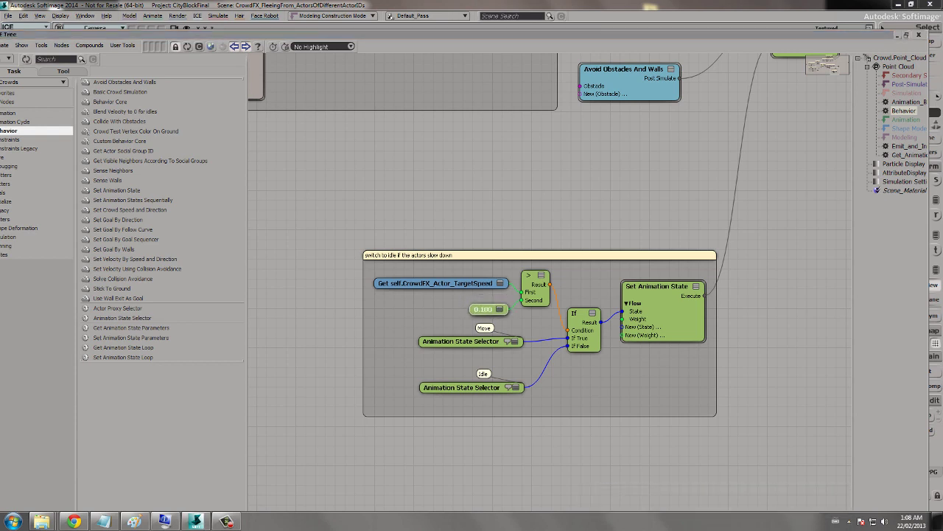
left_click(664, 310)
Nudge the Test Particle Velocity node in the Heart of the Sim group and view its velocity test properties
middle_click_drag(664, 170, 708, 505)
middle_click_drag(509, 261, 698, 197)
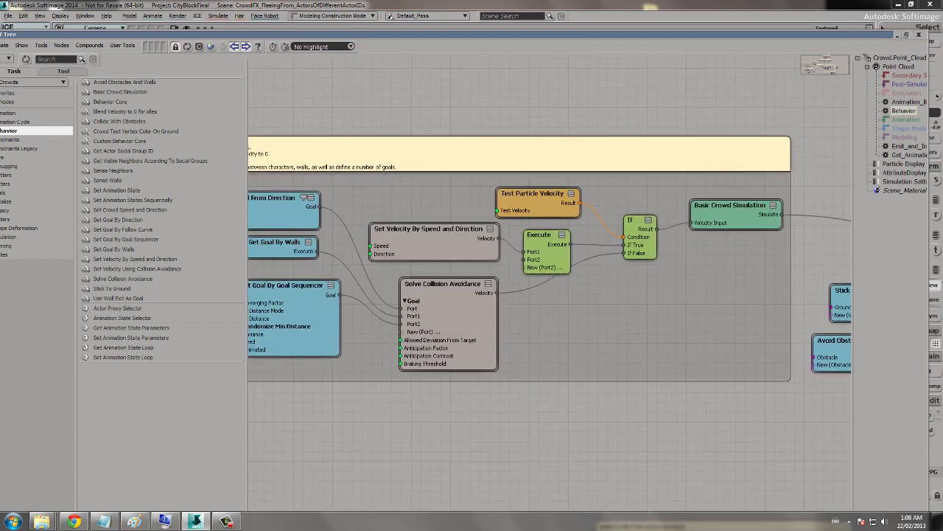
scroll(547, 295, "down", 2)
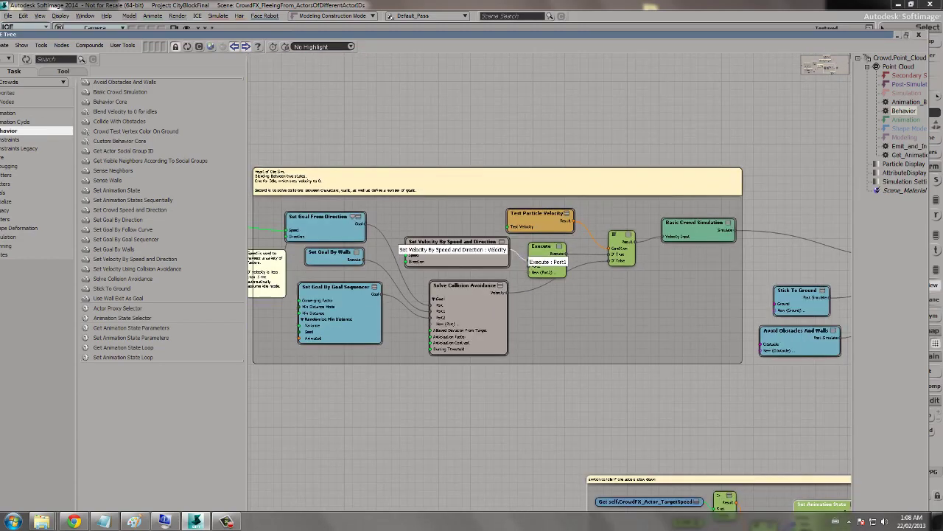
middle_click_drag(518, 255, 577, 254)
scroll(556, 287, "up", 2)
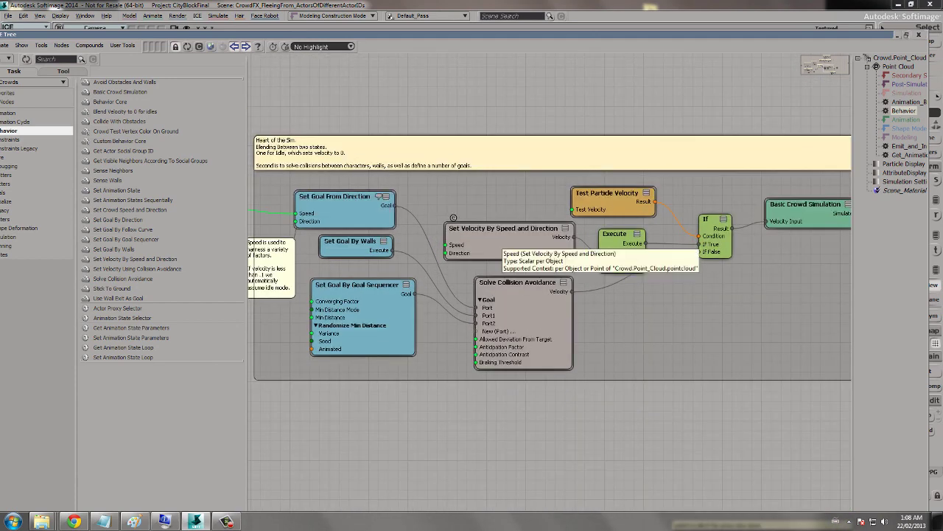
mouse_move(580, 190)
left_mouse_down()
mouse_move(564, 186)
mouse_move(582, 181)
left_mouse_up()
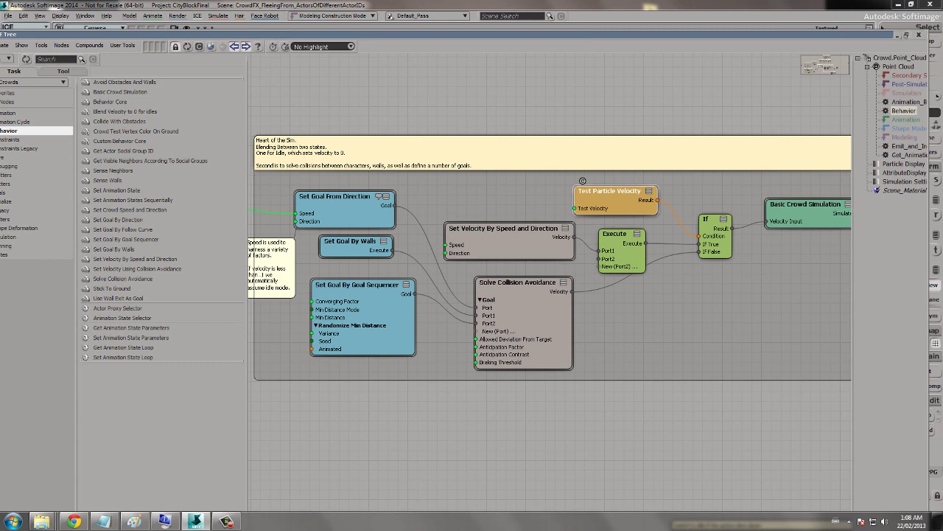
double_click(583, 182)
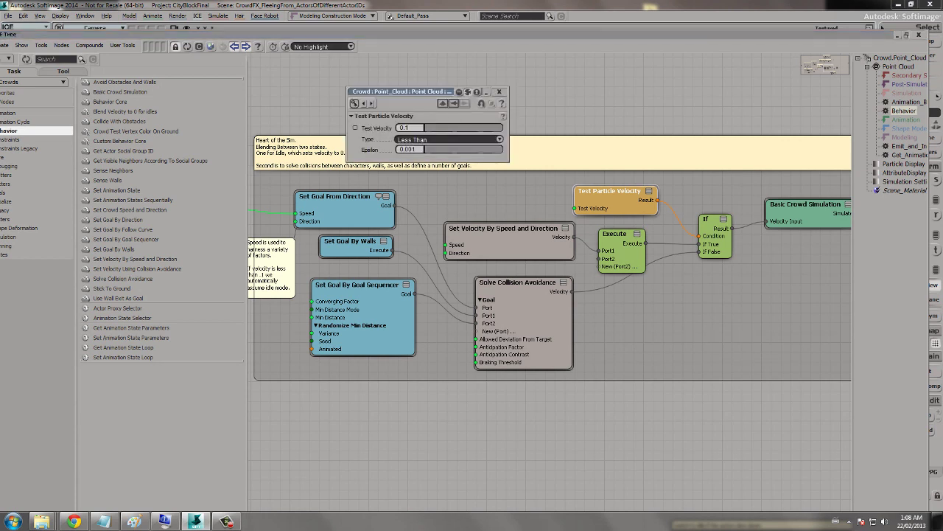
left_click(500, 91)
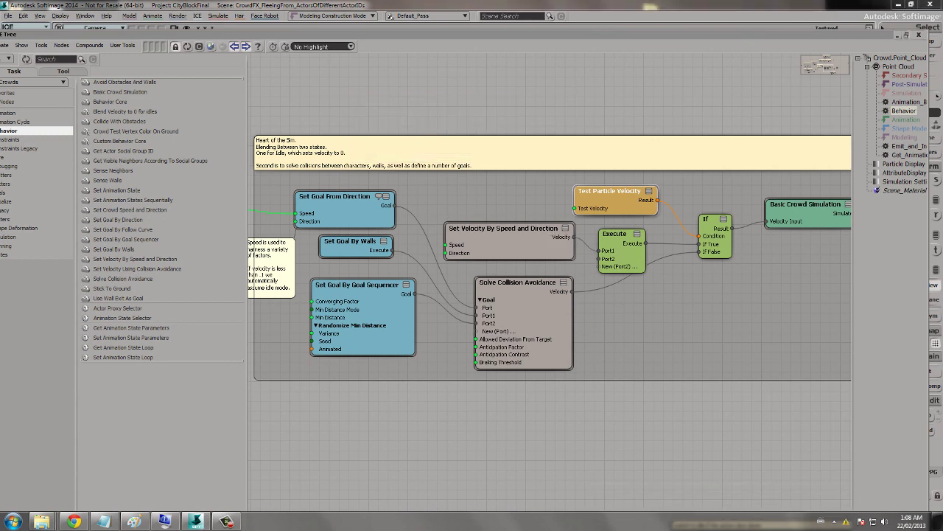
Nudge the Set Velocity By Speed and Direction node in the Heart of the Sim group and view its speed and direction properties
left_click_drag(453, 216, 438, 213)
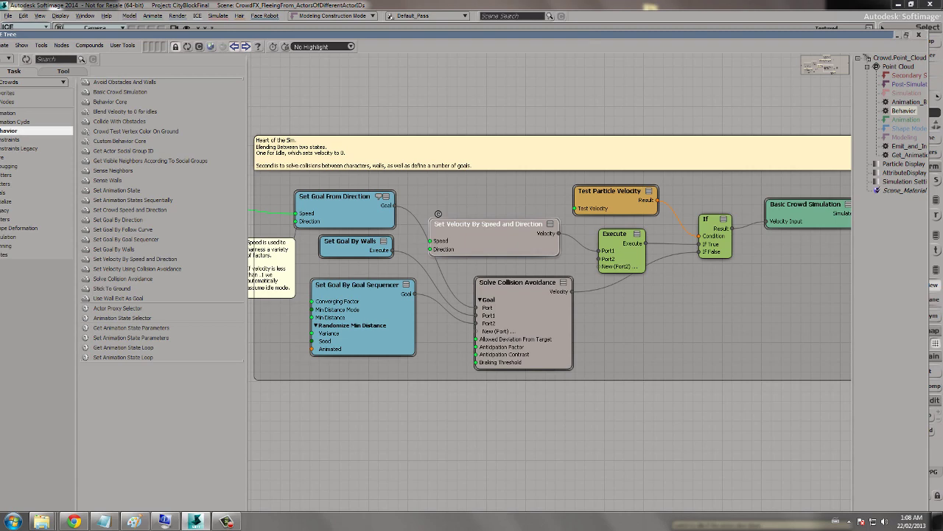
middle_click_drag(487, 234, 525, 254)
double_click(527, 249)
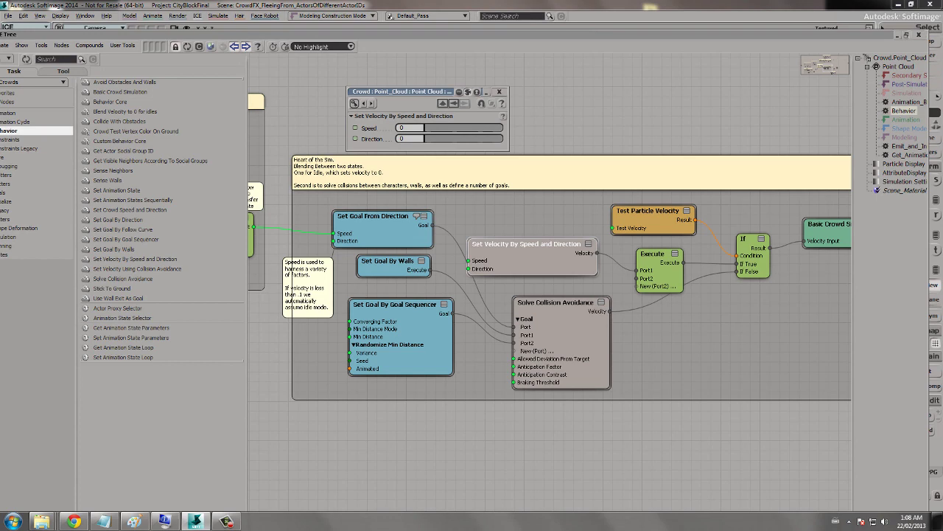
left_click(499, 92)
Expand the ports of the Idle Animation State Selector in the switch-to-idle group and choose Idle_state as its state
scroll(535, 287, "down", 6)
middle_click_drag(540, 293, 418, 83)
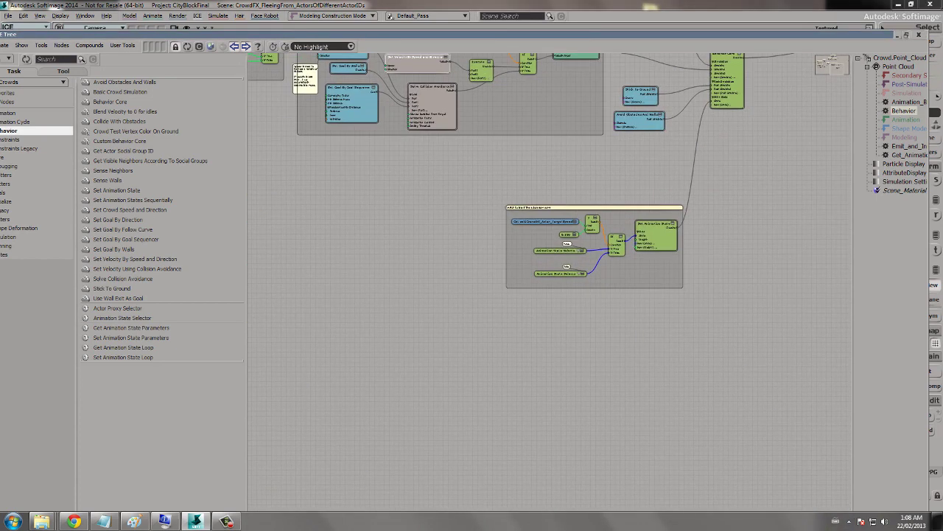
scroll(549, 294, "up", 5)
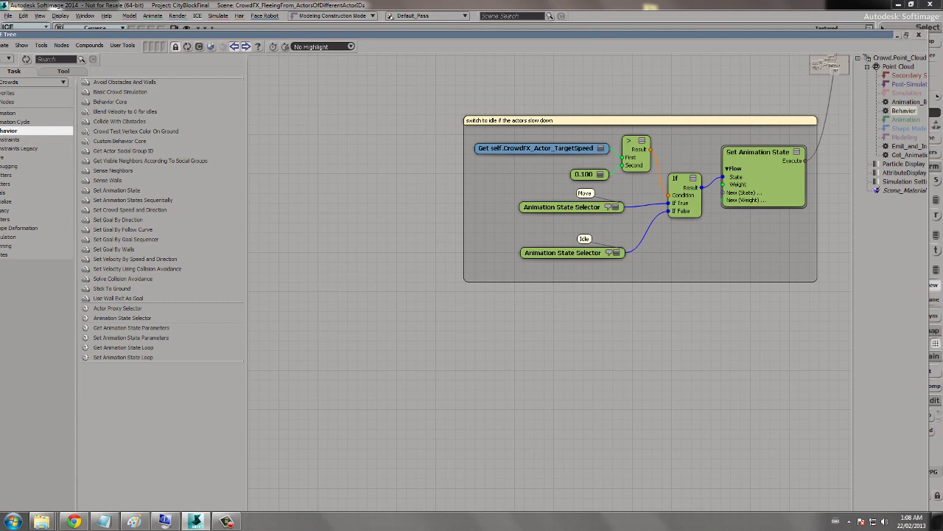
double_click(565, 253)
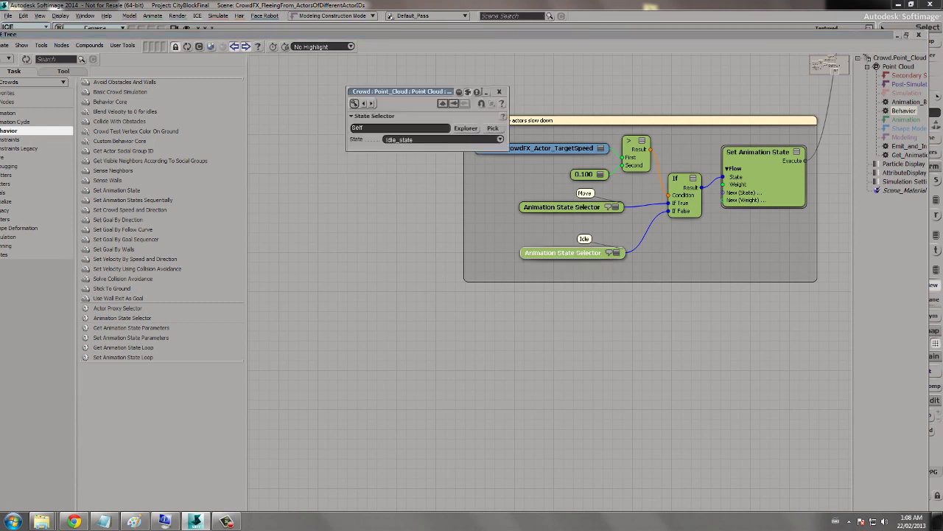
left_click(617, 253)
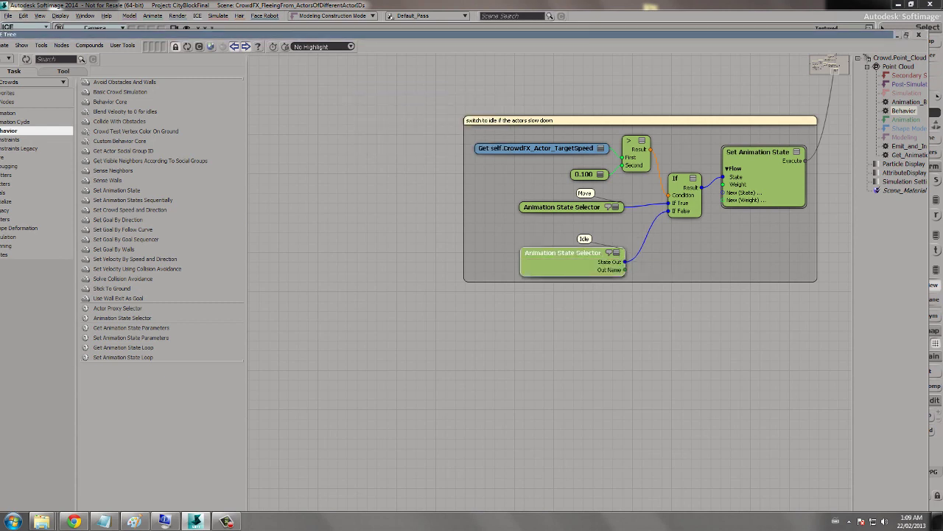
double_click(564, 253)
left_click(500, 139)
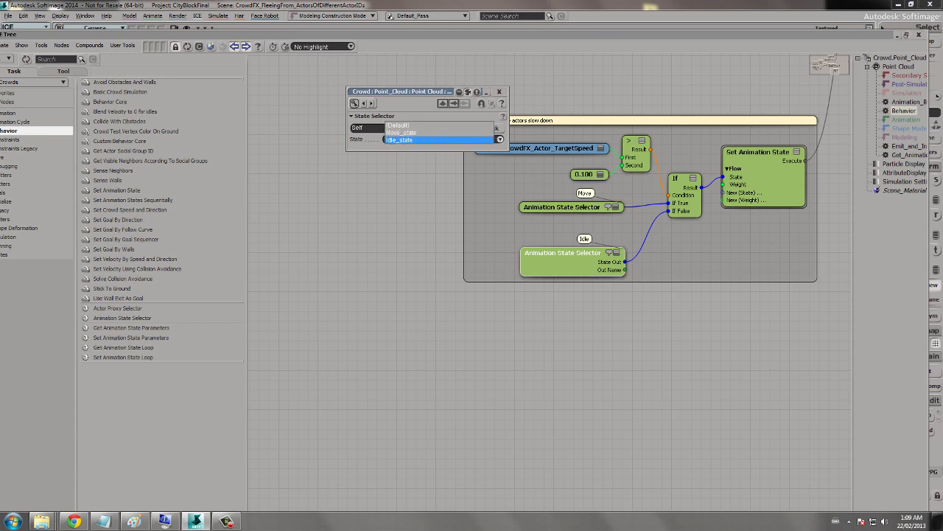
left_click(440, 140)
left_click(499, 92)
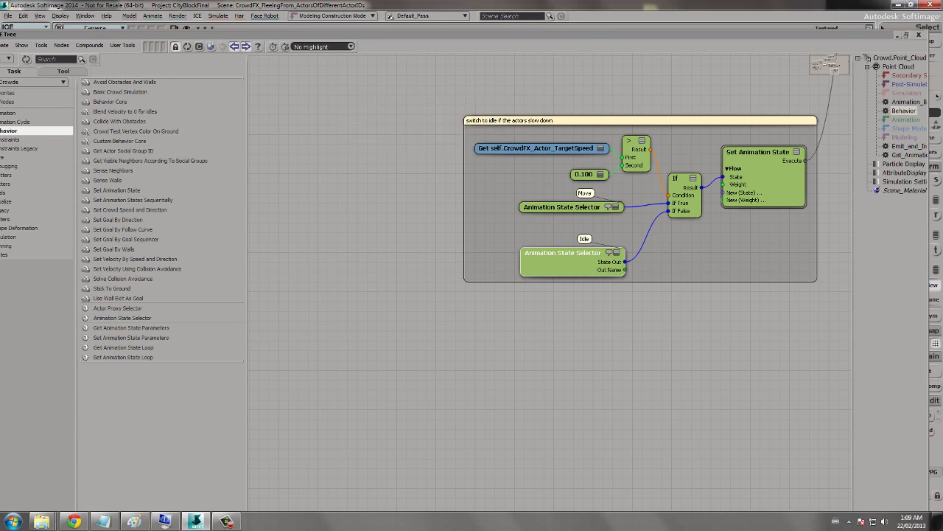
Return to the Heart of the Sim group and nudge the Solve Collision Avoidance and Set Goal By Walls nodes
middle_click_drag(508, 169, 538, 403)
scroll(516, 278, "down", 12)
scroll(537, 404, "up", 3)
scroll(548, 296, "up", 8)
middle_click_drag(454, 368, 560, 265)
scroll(560, 266, "up", 1)
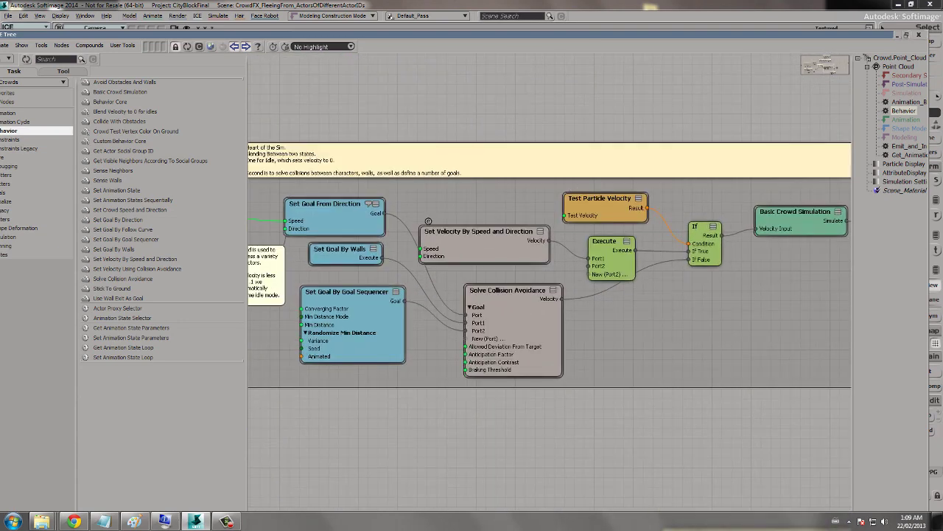
middle_click_drag(509, 310, 558, 235)
left_click_drag(558, 215, 550, 212)
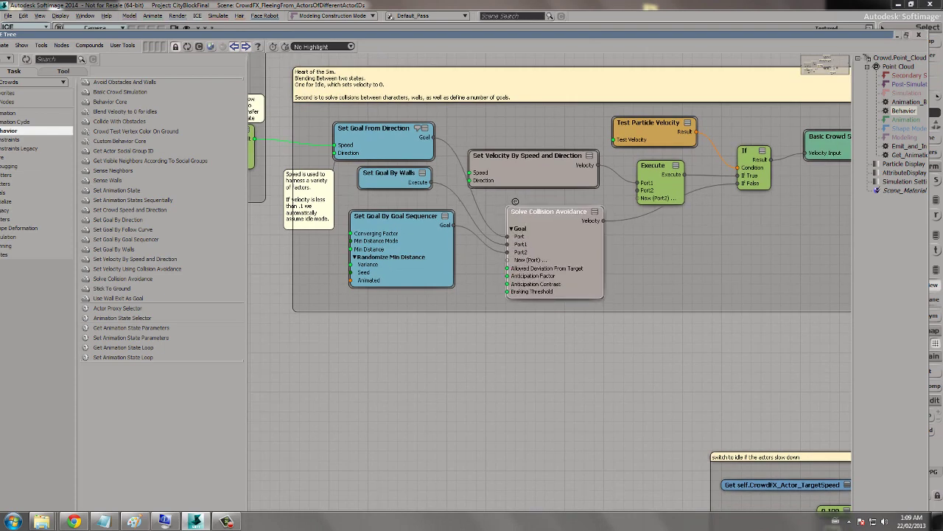
middle_click_drag(395, 179, 430, 188)
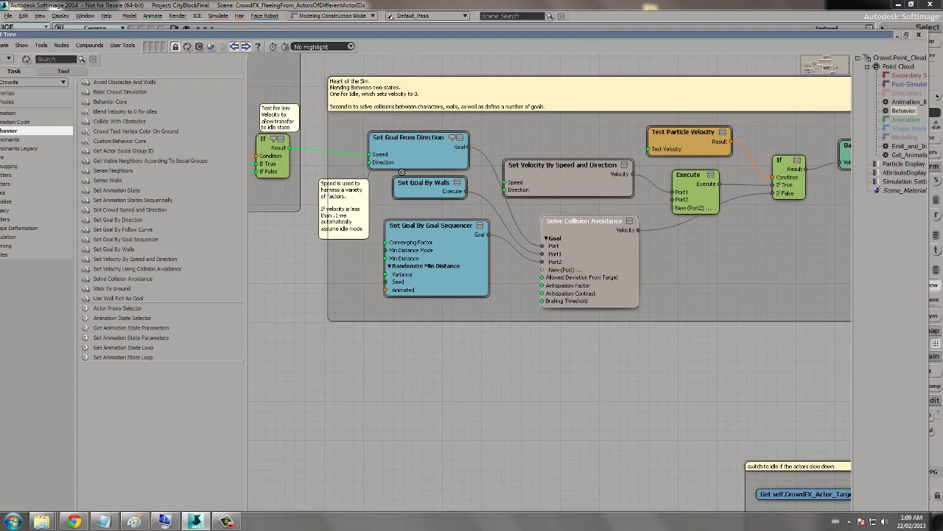
left_click_drag(402, 171, 398, 178)
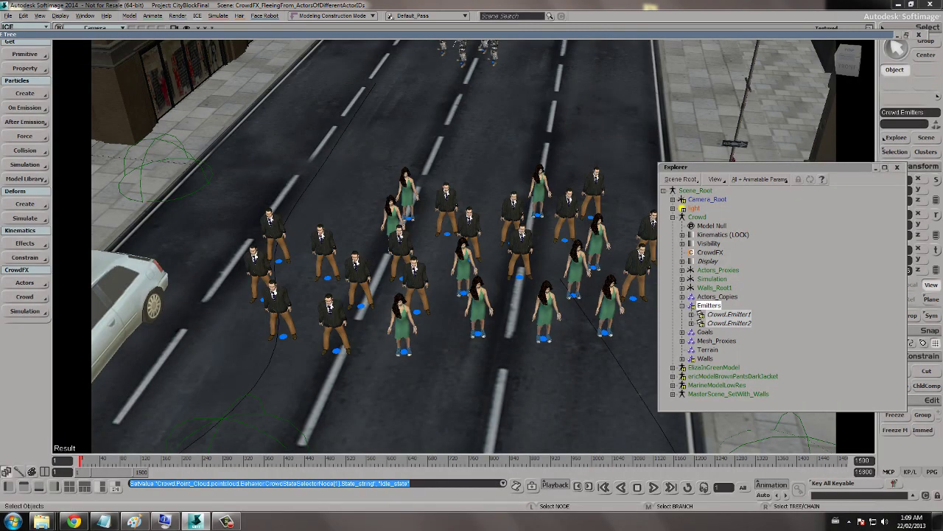
Unhide the crowd's Walls group in the scene and examine the walls around the buildings and cars along the street
left_click(707, 359)
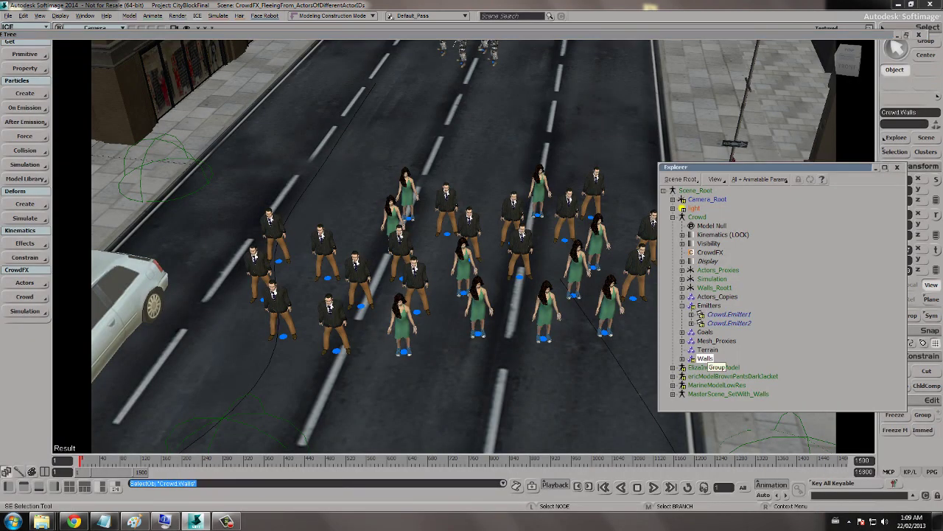
key("h")
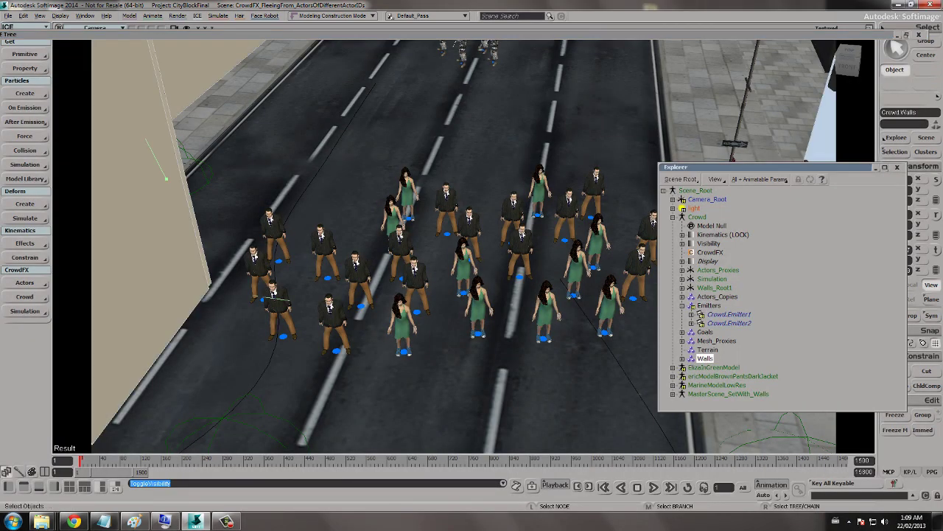
scroll(464, 247, "down", 6)
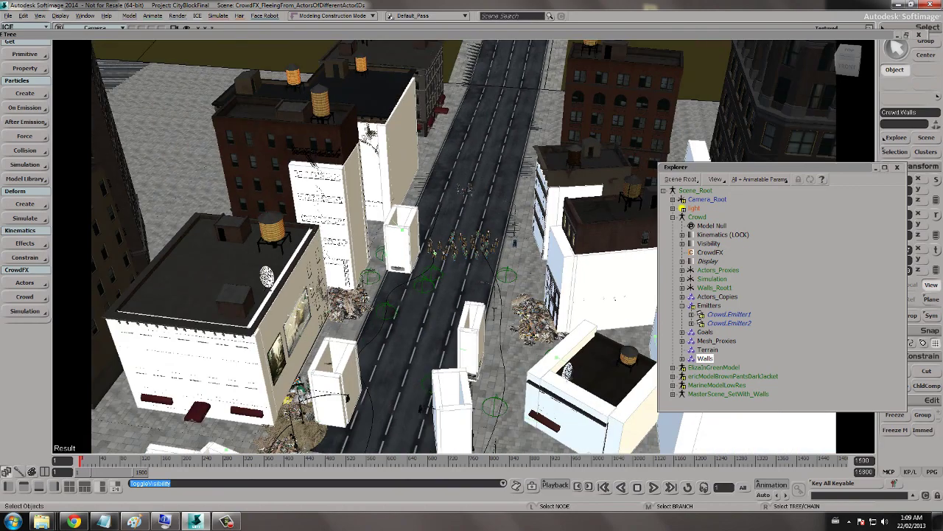
key("s")
right_click_drag(465, 247, 492, 220)
key("space")
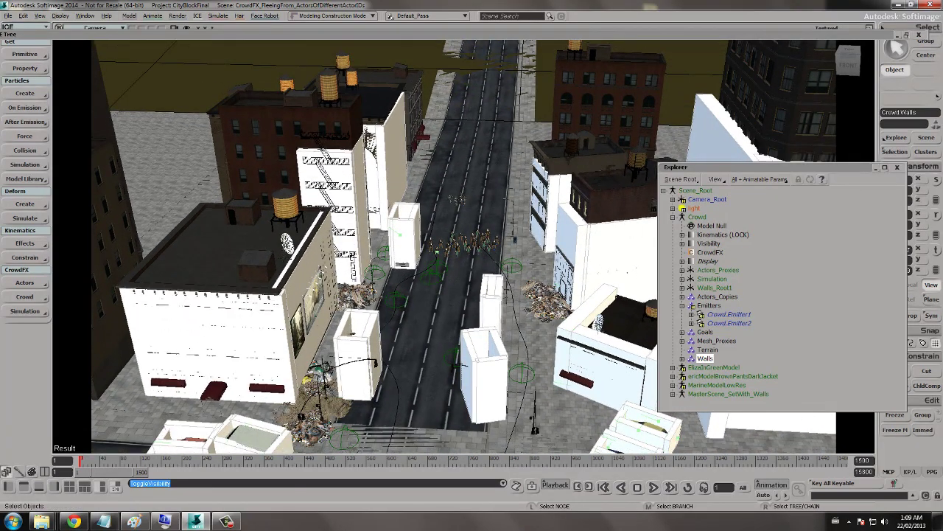
key("s")
scroll(465, 246, "up", 4)
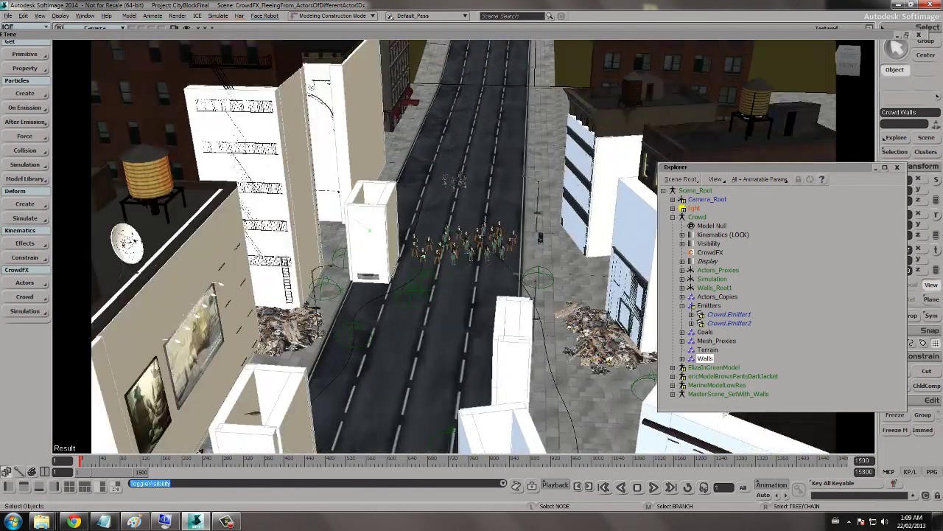
right_click_drag(464, 246, 516, 291)
scroll(472, 246, "up", 3)
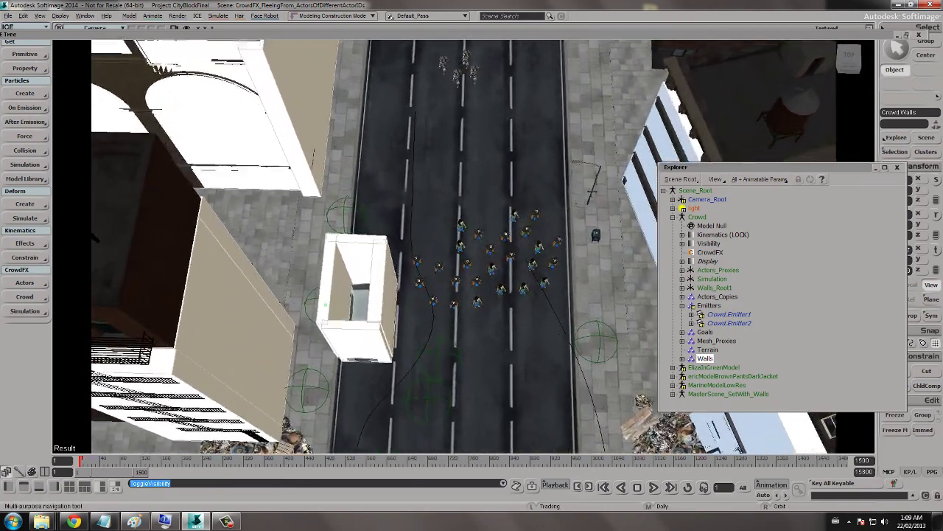
Move the goal sphere beside the walled car by about 5 units in X and -4.5 in Z, and inspect it from above
left_click(341, 213)
key("v")
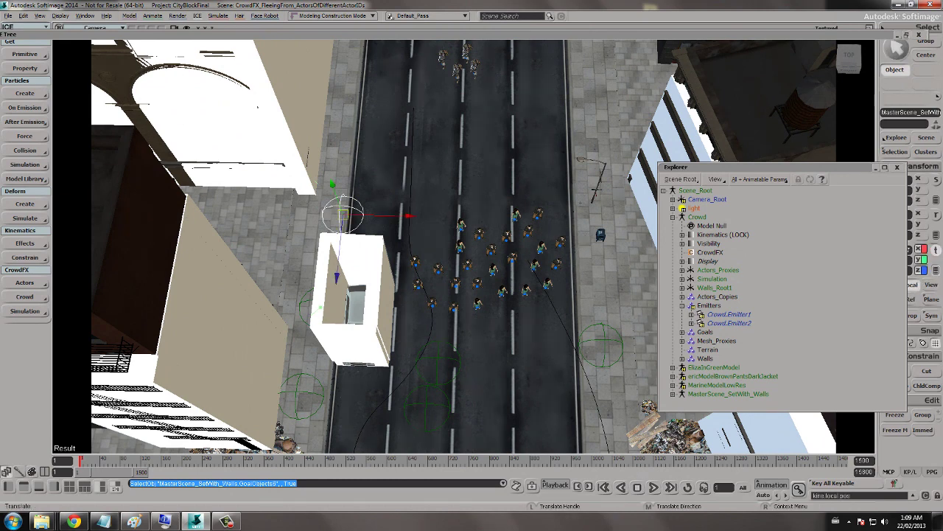
mouse_move(348, 215)
left_mouse_down()
mouse_move(393, 192)
mouse_move(354, 213)
left_mouse_up()
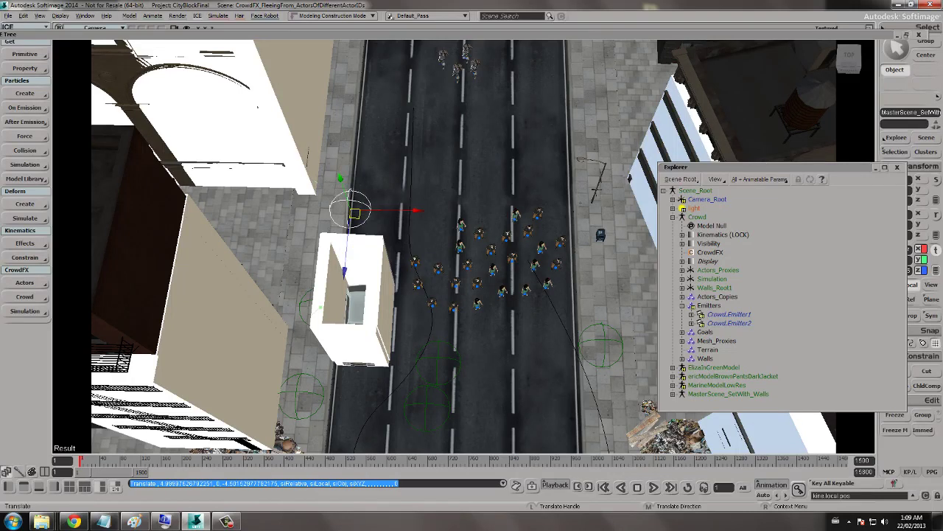
key("space")
key("s")
right_click_drag(354, 213, 402, 221)
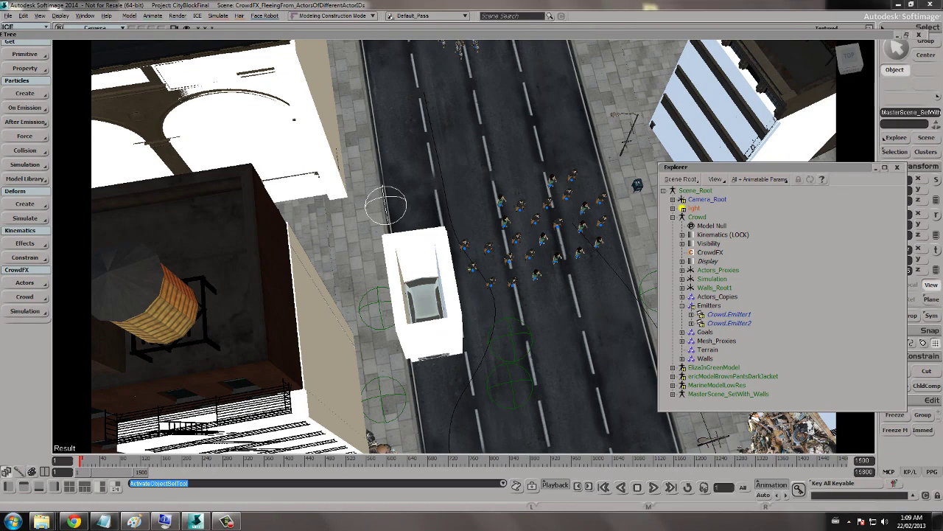
left_click(845, 494)
right_click_drag(471, 244, 441, 158)
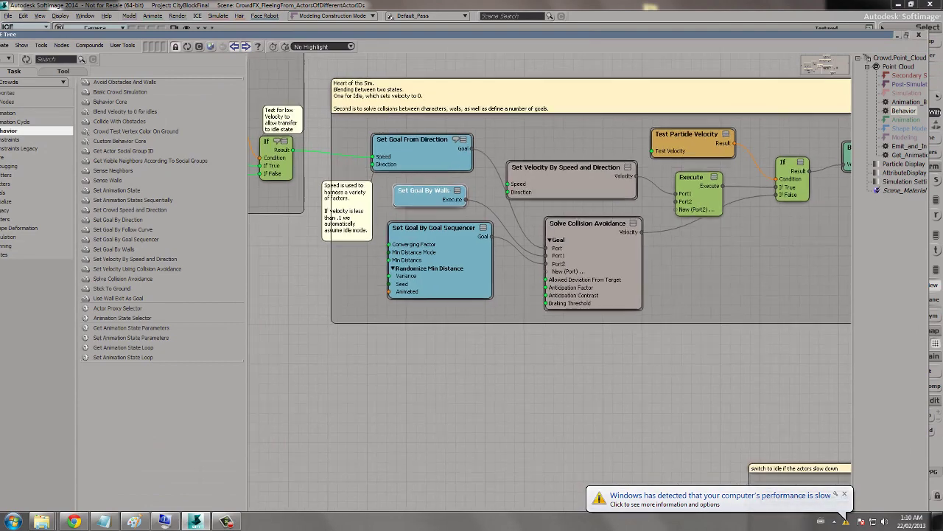
Back in the Behavior tree, nudge the Set Goal By Goal Sequencer node and move the speed comment down and away from it
middle_click_drag(471, 369, 536, 389)
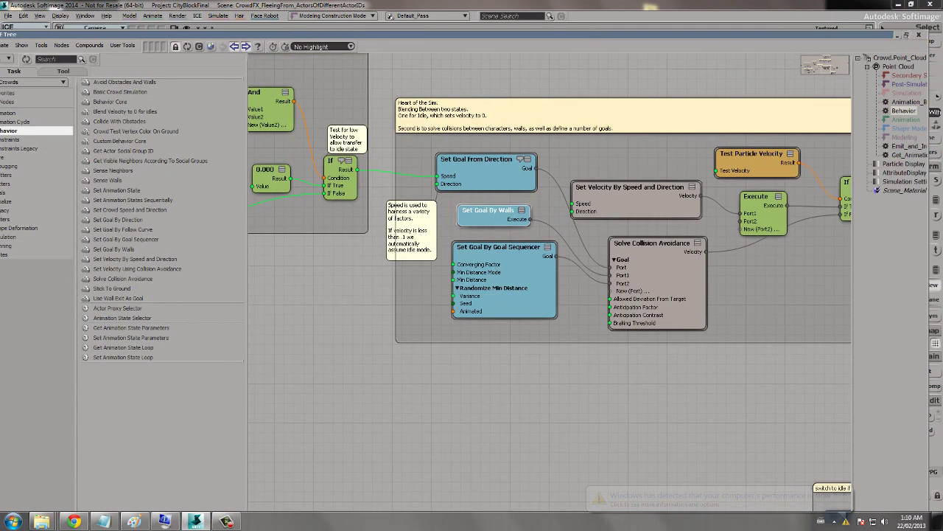
middle_click_drag(617, 232, 661, 237)
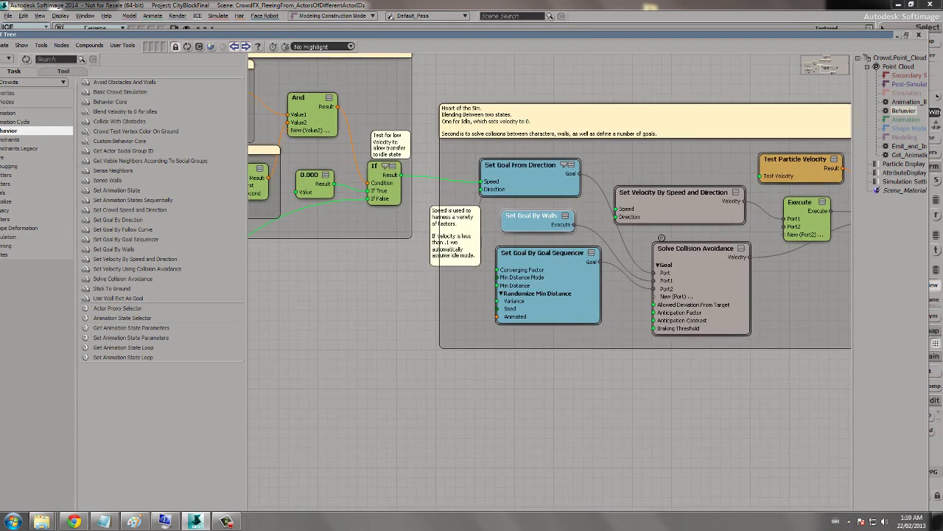
left_click_drag(505, 243, 505, 251)
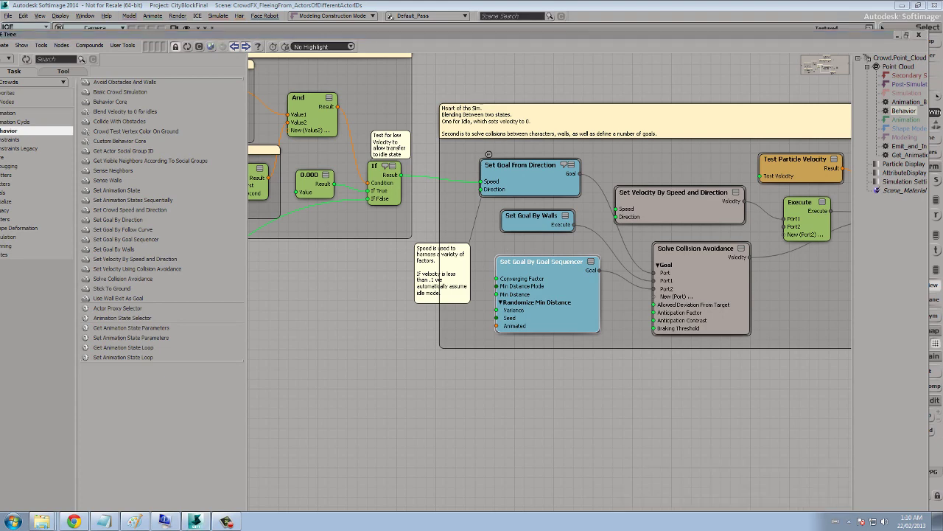
left_click_drag(442, 272, 425, 293)
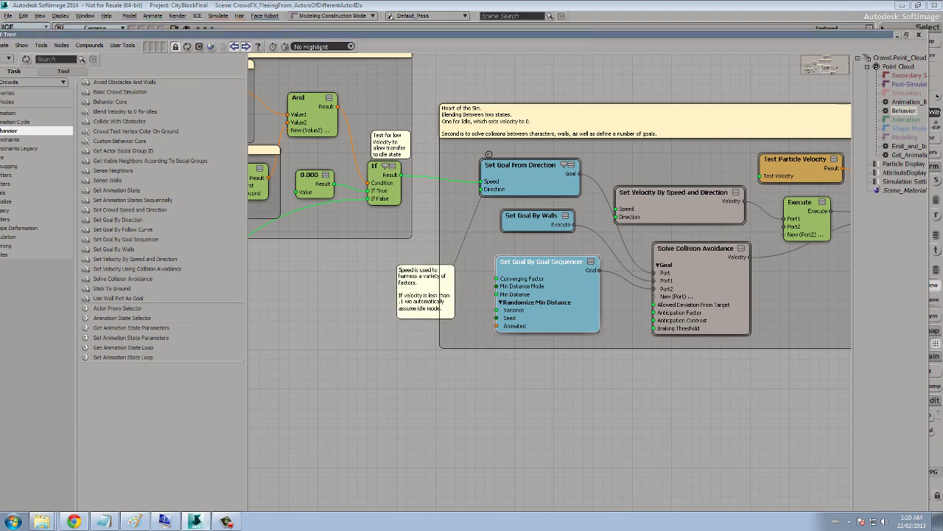
Go to the group storing point positions from actor ID 0 and nudge its "Bad guys" 0 integer node
middle_click_drag(471, 221, 784, 309)
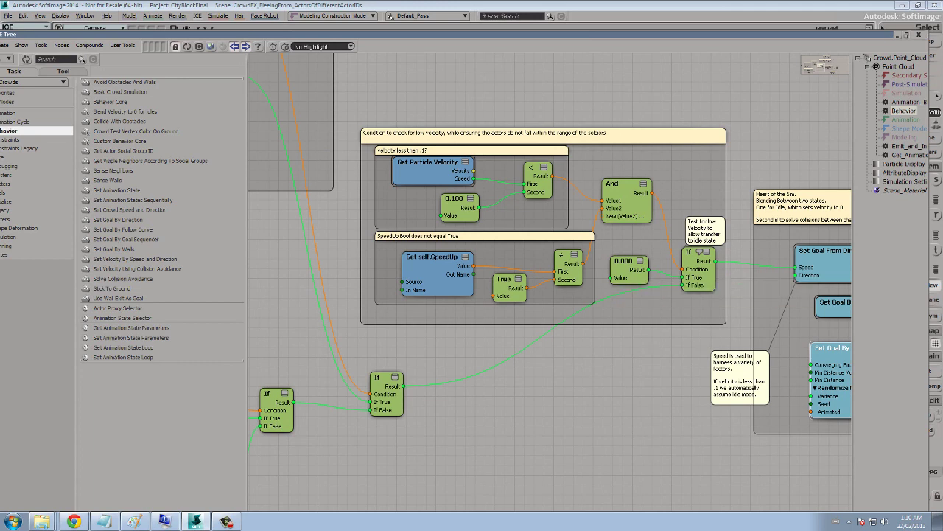
scroll(551, 296, "down", 5)
middle_click_drag(551, 296, 342, 511)
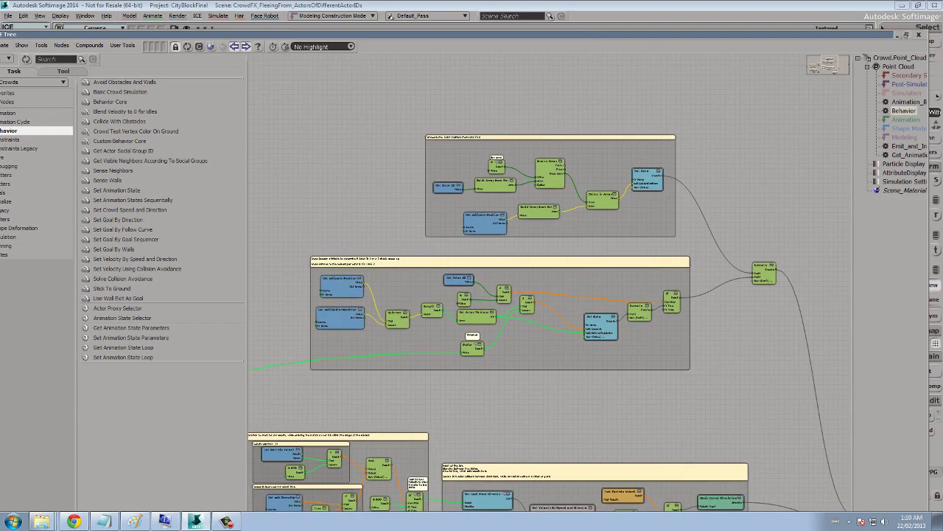
scroll(547, 294, "up", 5)
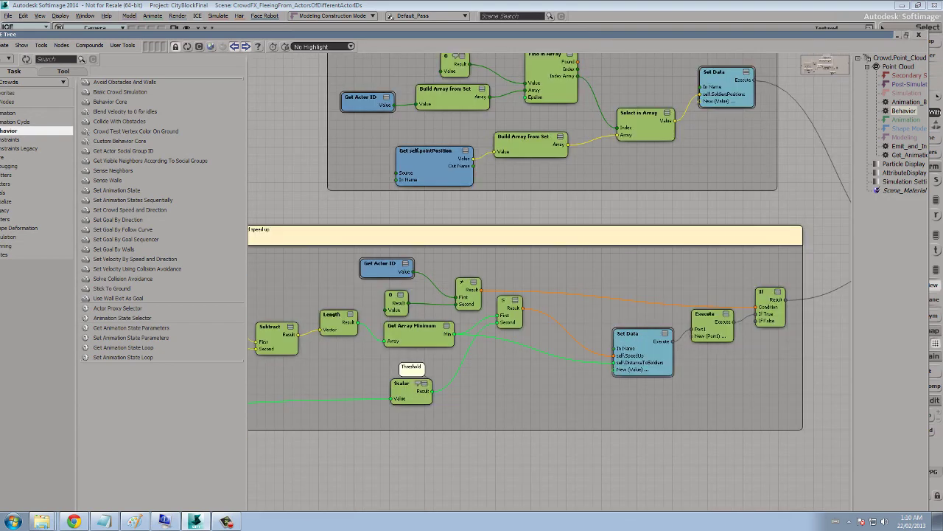
middle_click_drag(546, 293, 581, 387)
scroll(570, 272, "up", 1)
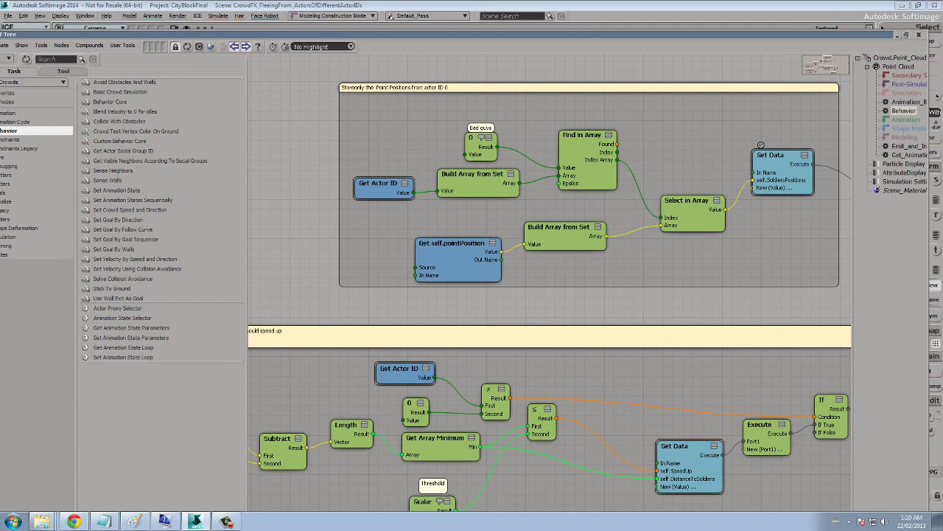
left_click_drag(476, 137, 465, 127)
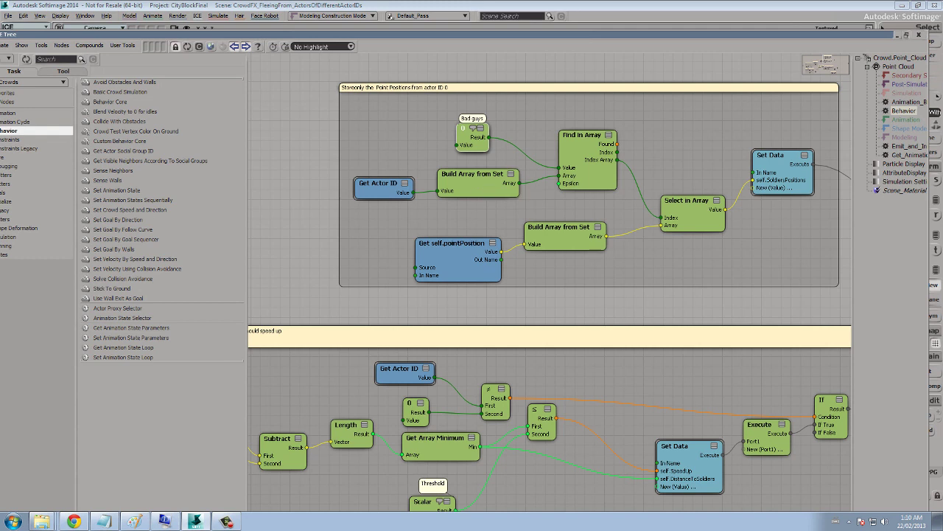
Nudge the Get self.pointPosition and Get self.SoldiersPositions nodes in the speed-up Boolean group, and return to the soldiers' Set Data node
scroll(505, 335, "down", 4)
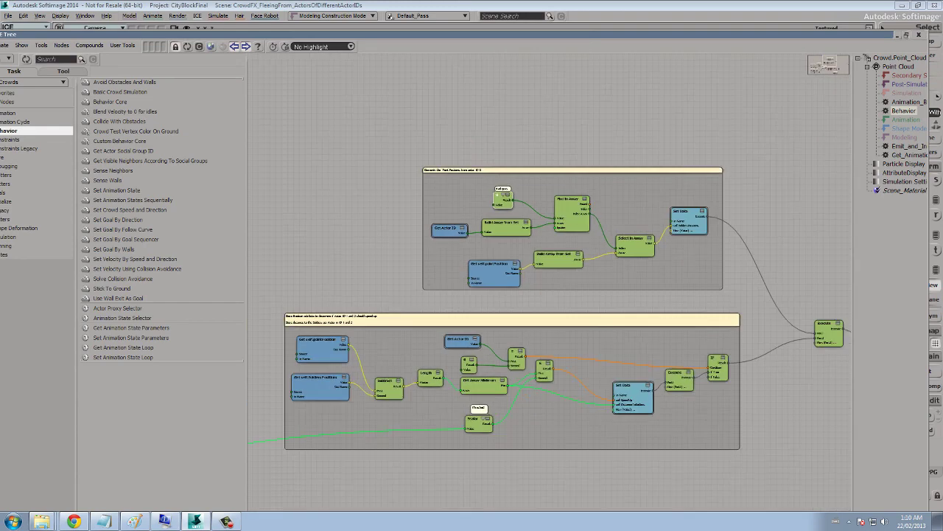
middle_click_drag(505, 335, 703, 246)
scroll(568, 255, "up", 4)
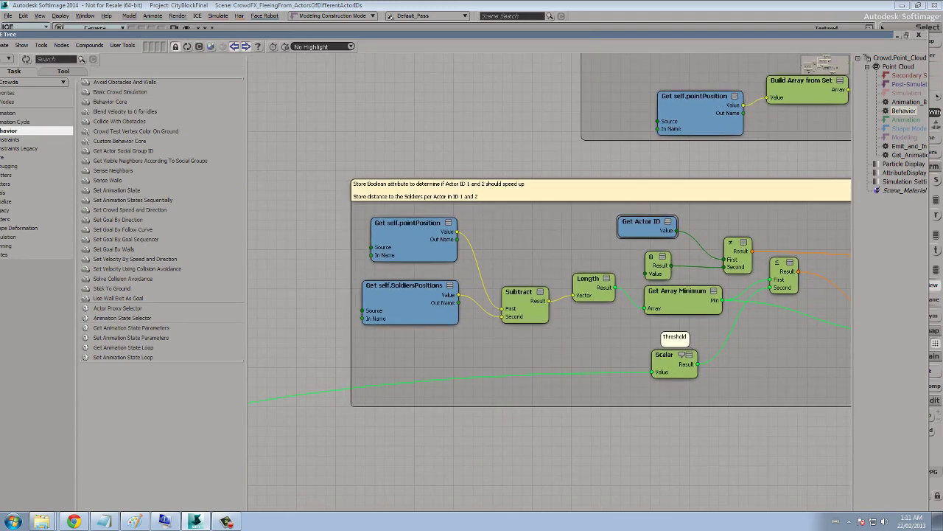
mouse_move(414, 240)
left_mouse_down()
mouse_move(437, 238)
mouse_move(413, 235)
left_mouse_up()
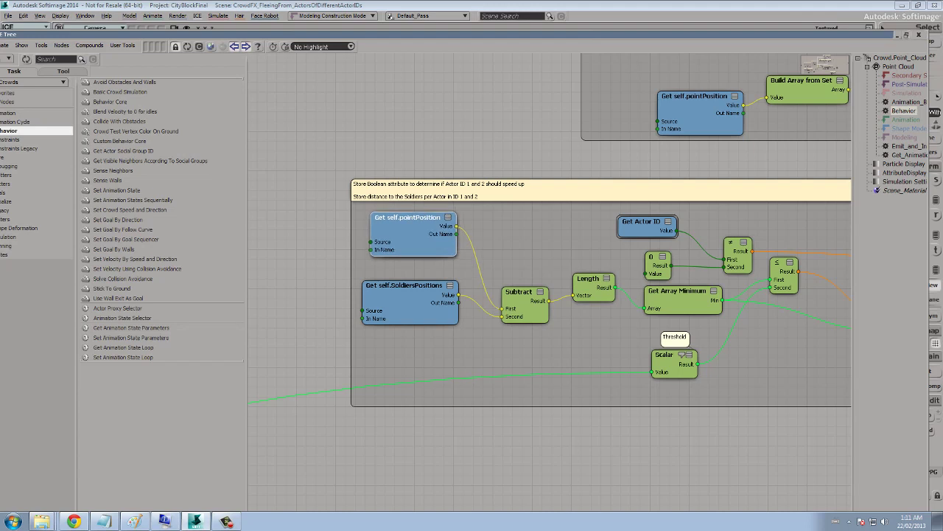
left_click_drag(409, 292, 413, 304)
middle_click_drag(737, 243, 339, 418)
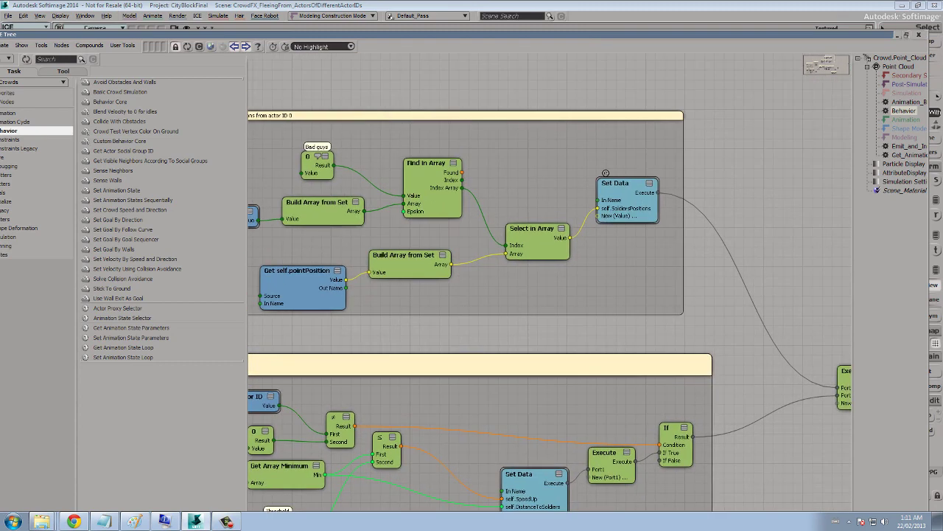
Nudge the Length node in the group storing the speed-up Boolean and the distance to the soldiers
scroll(605, 172, "down", 1)
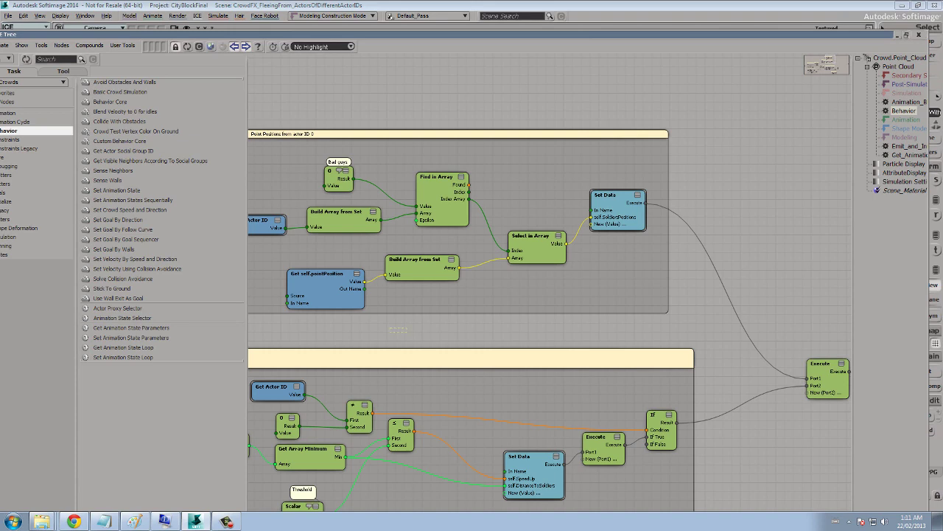
middle_click_drag(443, 332, 779, 182)
scroll(779, 181, "up", 1)
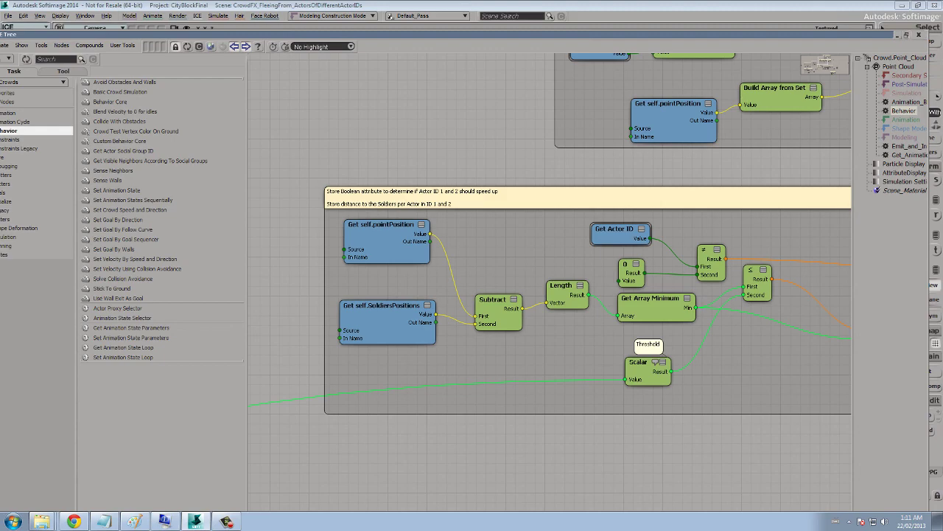
left_click_drag(562, 290, 561, 290)
mouse_move(561, 291)
middle_mouse_down()
mouse_move(465, 273)
mouse_move(504, 263)
mouse_move(429, 249)
middle_mouse_up()
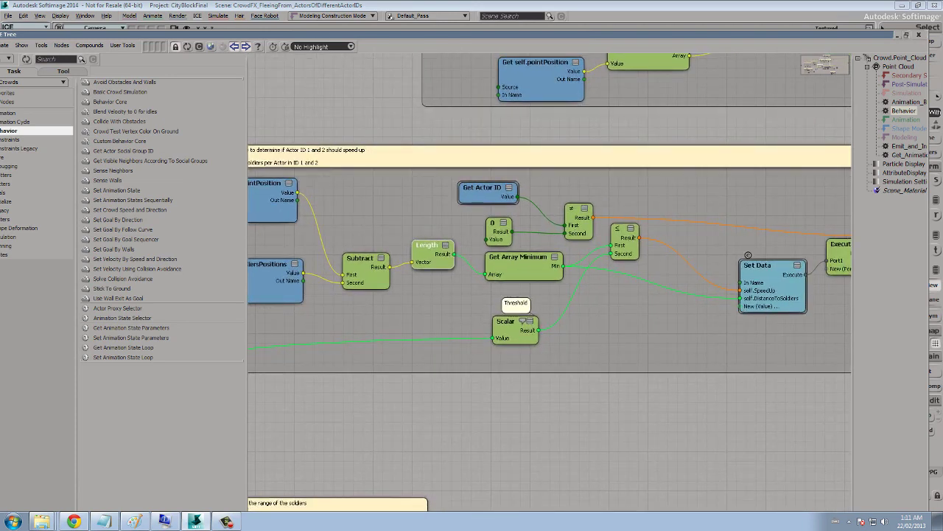
middle_click_drag(748, 255, 810, 254)
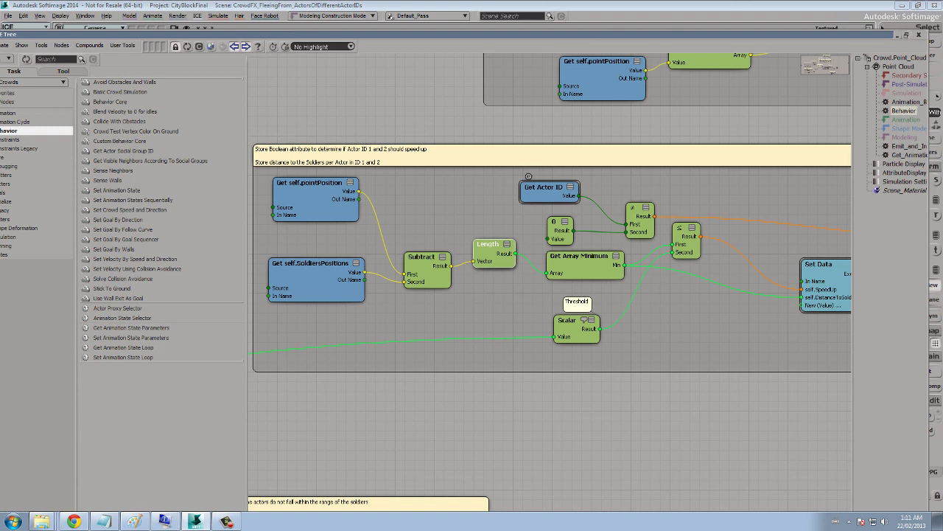
Nudge the 0 integer node and the less-than-or-equal comparison node in the speed-up Boolean group
mouse_move(560, 224)
left_mouse_down()
mouse_move(550, 223)
mouse_move(564, 221)
left_mouse_up()
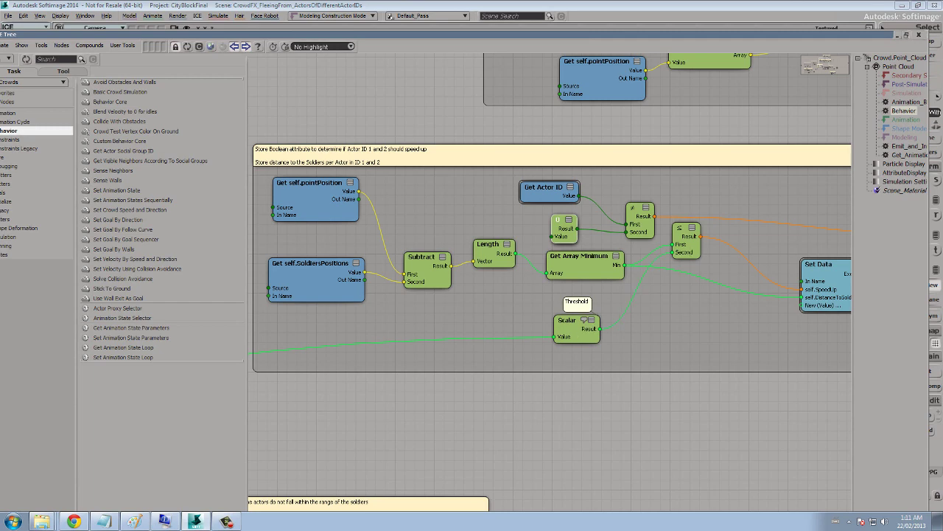
middle_click_drag(590, 295, 452, 286)
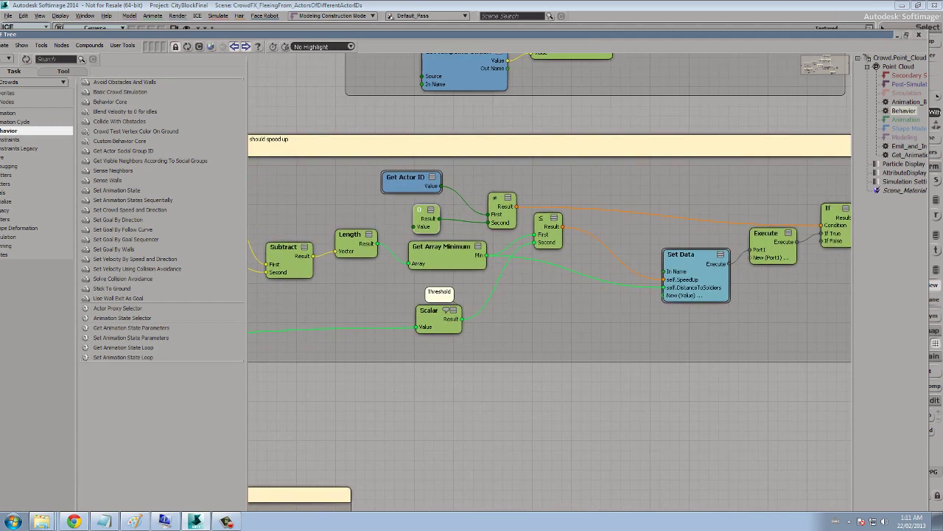
left_click_drag(546, 219, 549, 219)
Examine how the SpeedUp and DistanceToSoldiers Set Data node connects through the If and Execute nodes to the rest of the tree
middle_click_drag(442, 353, 729, 309)
scroll(547, 300, "down", 3)
middle_click_drag(442, 310, 765, 261)
middle_click_drag(309, 332, 207, 340)
scroll(548, 294, "up", 3)
scroll(547, 294, "down", 6)
middle_click_drag(664, 295, 430, 332)
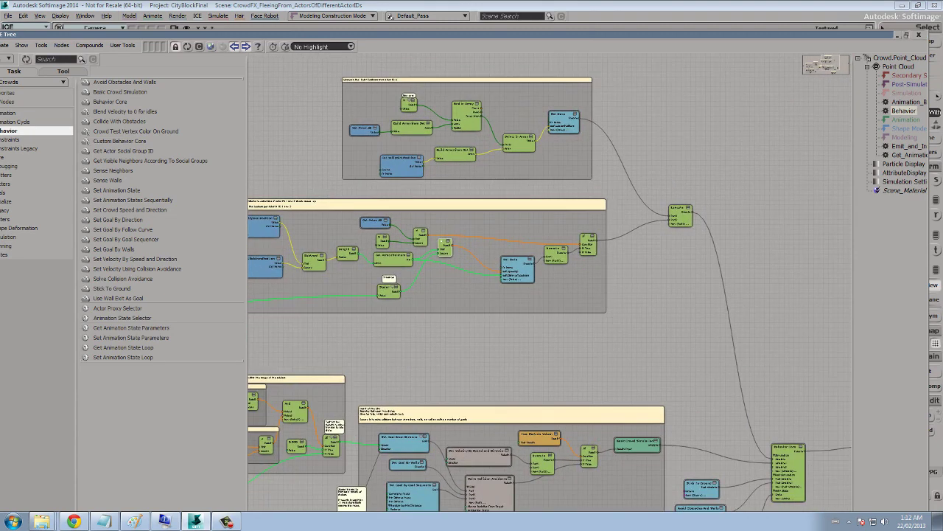
scroll(461, 213, "up", 6)
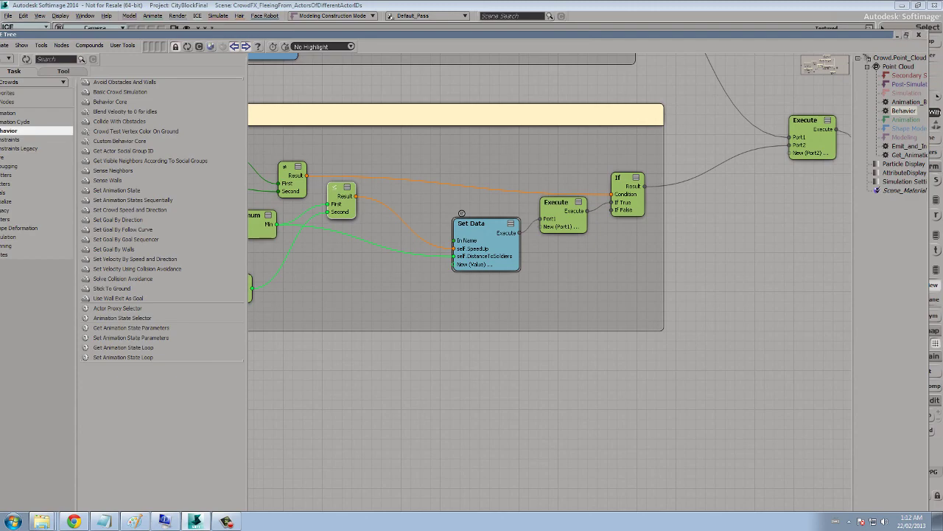
Go to the low-velocity condition group and nudge its 0.000 scalar node slightly upward
scroll(462, 213, "down", 1)
middle_click_drag(461, 213, 656, 78)
middle_click_drag(442, 309, 737, 202)
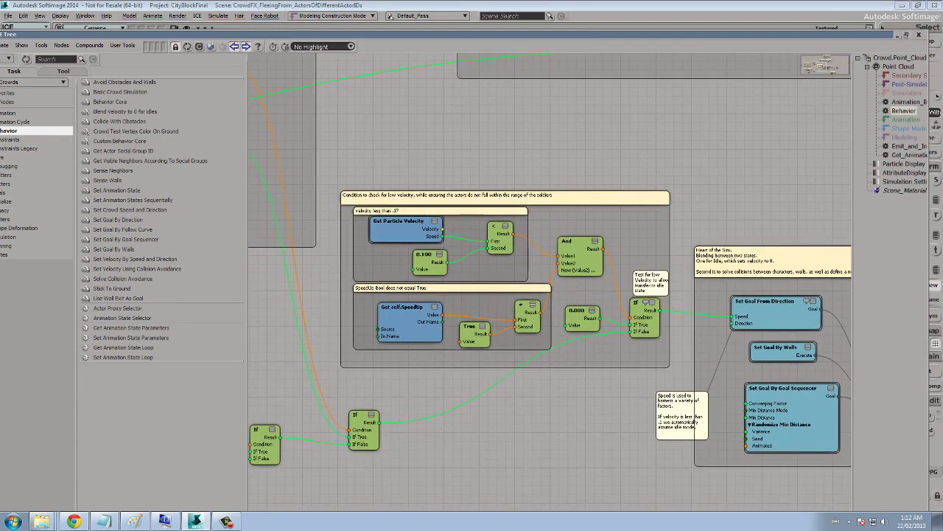
scroll(552, 288, "up", 1)
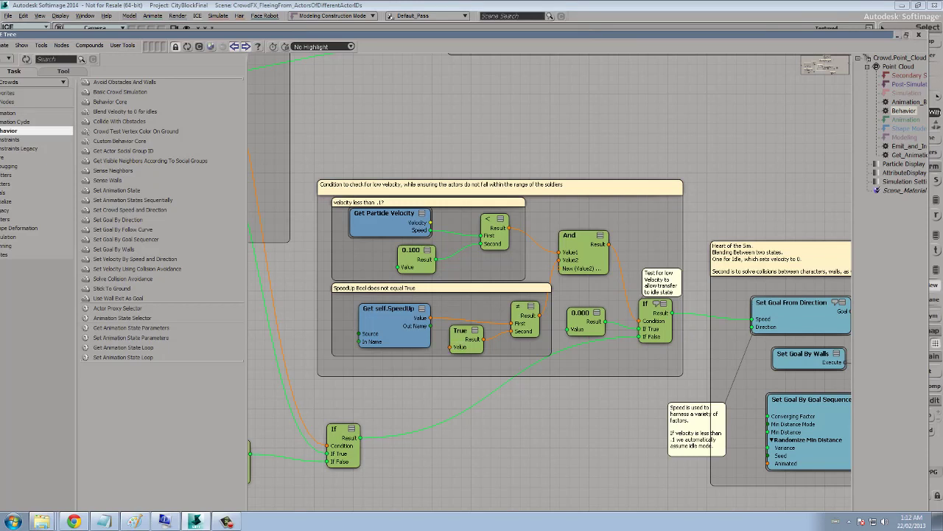
left_click_drag(584, 313, 583, 306)
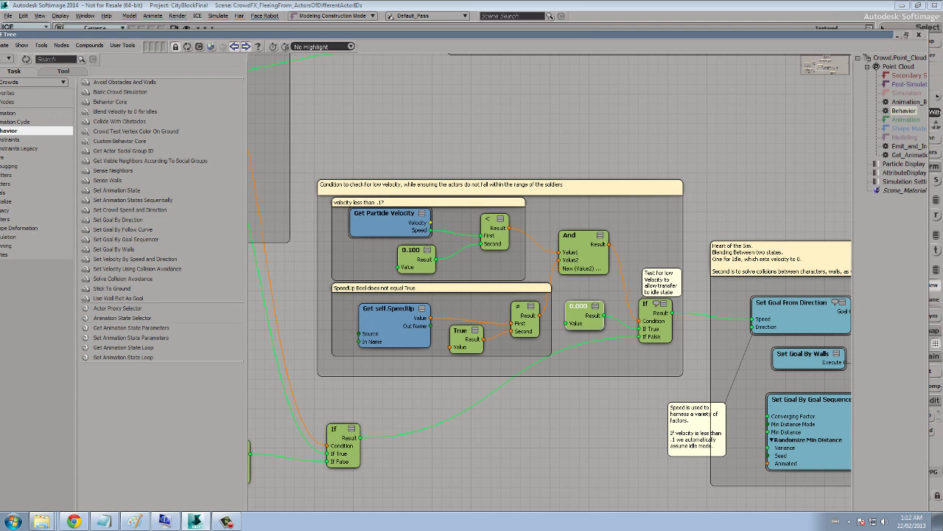
Nudge the Turbulize Value by Range node in the soldiers' actor ID 0 group and check its minimum and maximum values
scroll(549, 294, "down", 3)
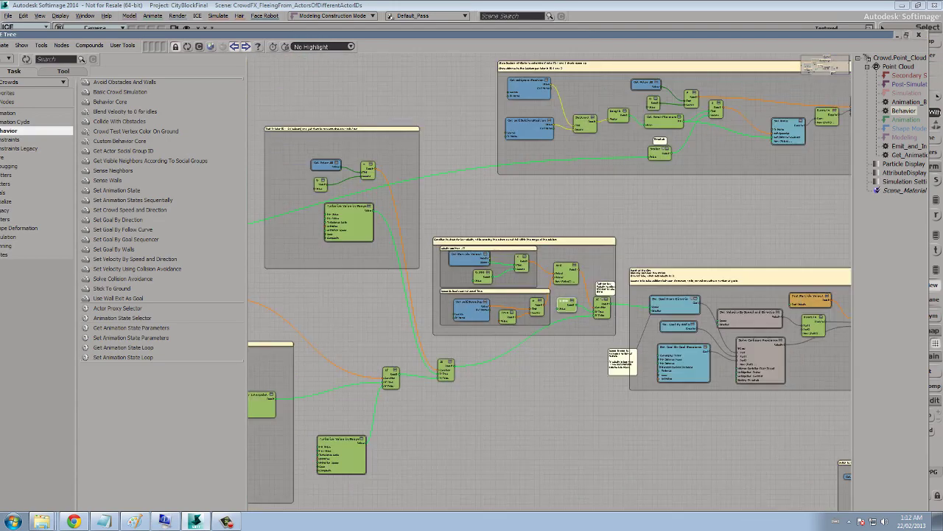
middle_click_drag(516, 280, 642, 311)
scroll(549, 295, "up", 2)
scroll(549, 287, "up", 1)
middle_click_drag(549, 288, 583, 312)
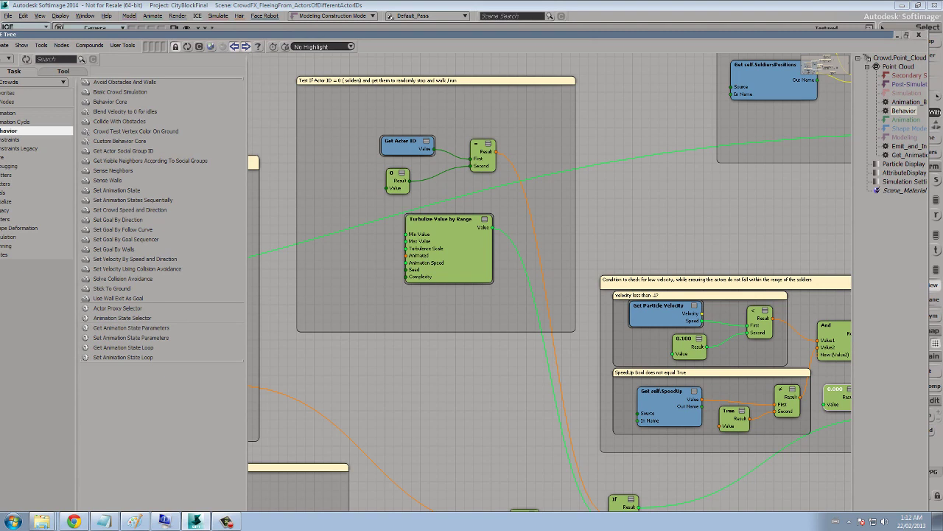
left_click_drag(413, 210, 408, 215)
double_click(413, 224)
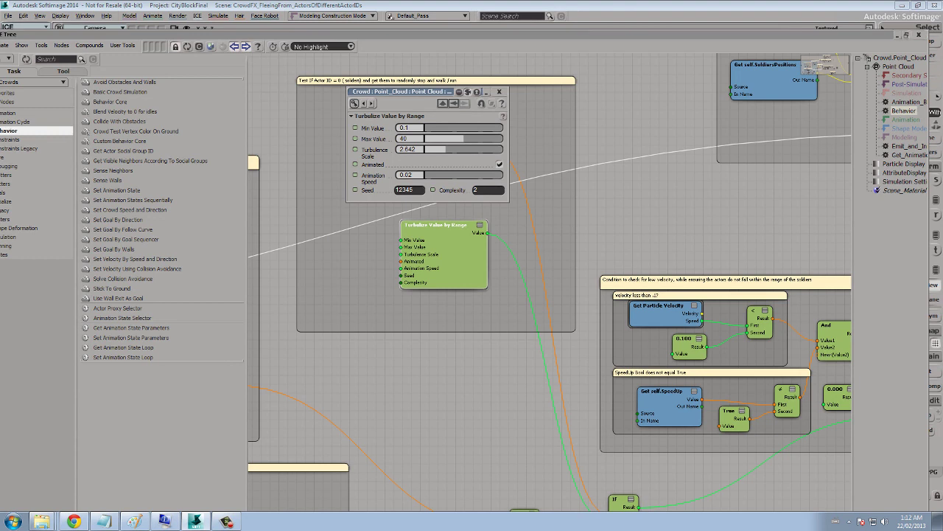
double_click(404, 139)
left_click(500, 92)
Go to the group checking distance to the soldiers and check the value range of its Turbulize Value by Range node
left_click_drag(516, 369, 603, 118)
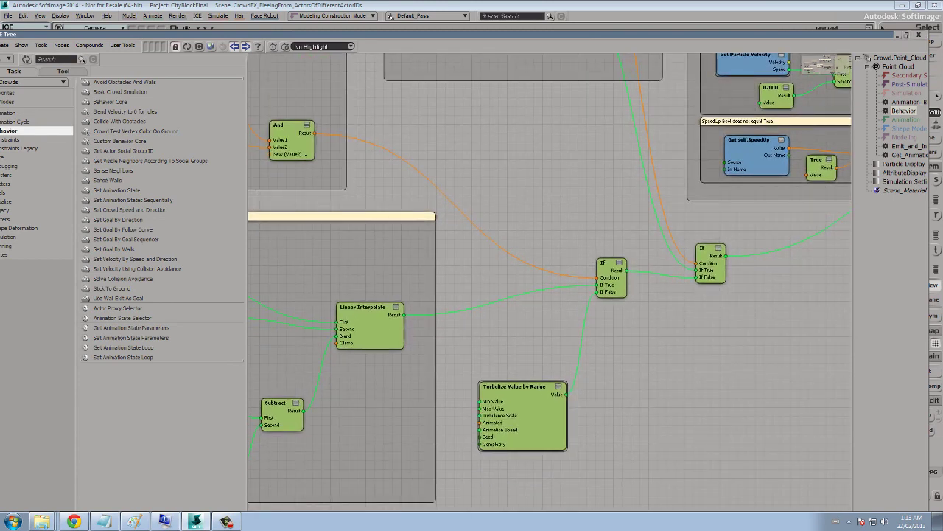
left_click_drag(603, 117, 612, 114)
left_click_drag(491, 279, 536, 268)
left_click_drag(501, 295, 809, 266)
left_click_drag(435, 206, 438, 205)
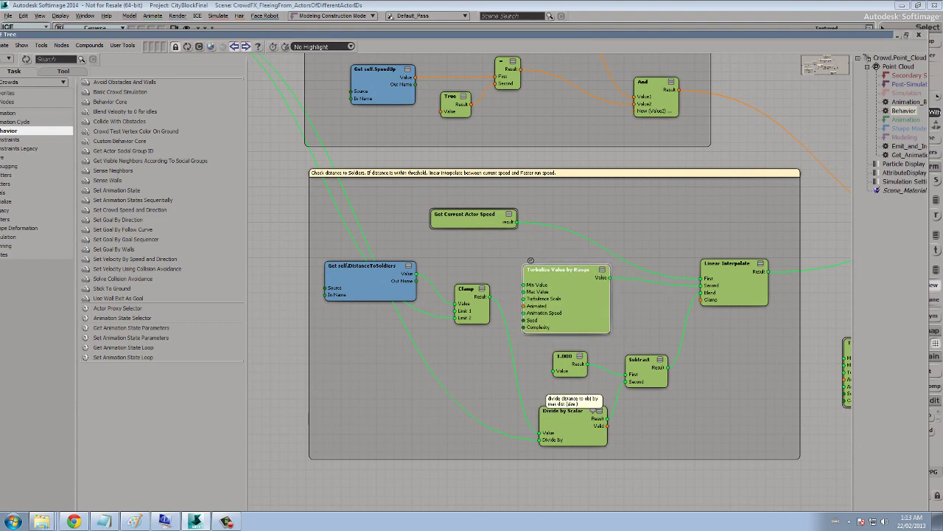
scroll(527, 256, "up", 1)
double_click(529, 258)
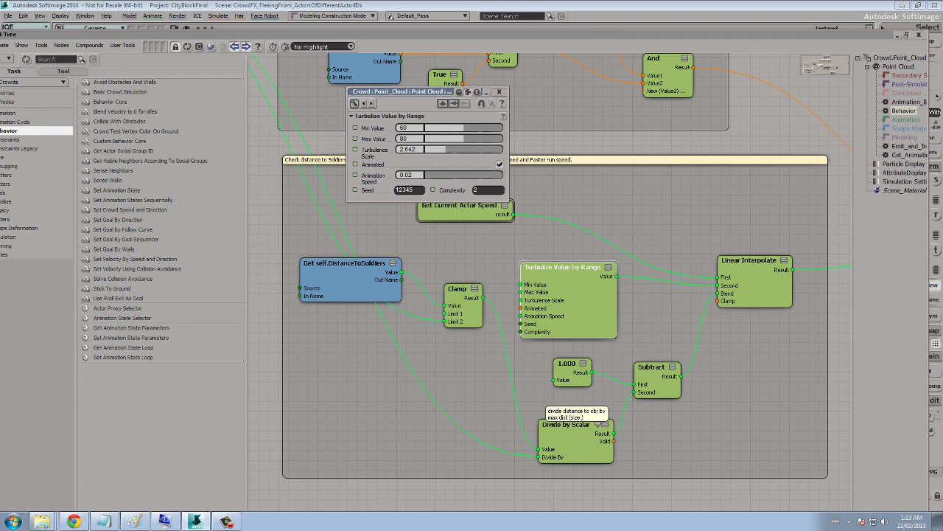
left_click(499, 92)
Move the Get Current Actor Speed node slightly up and nudge the Get self.DistanceToSoldiers node in the same group
left_click_drag(425, 195, 438, 184)
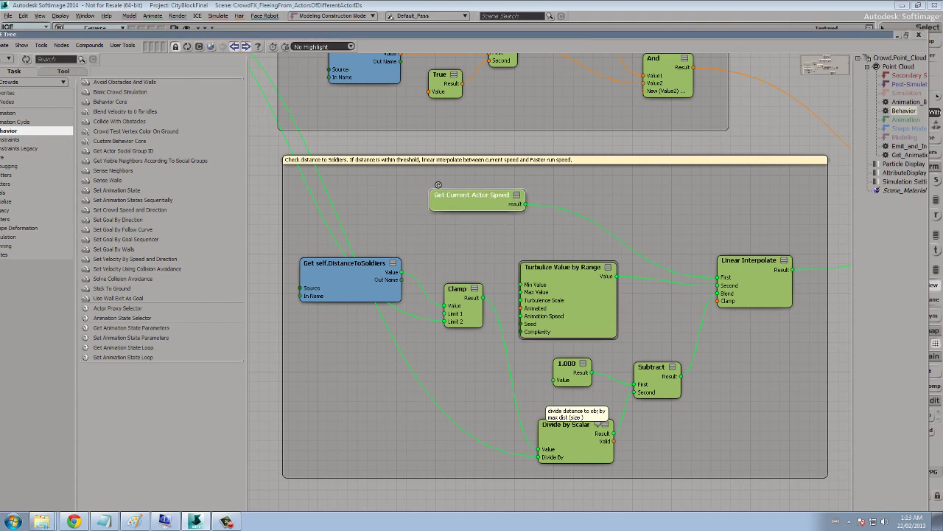
middle_click_drag(413, 236, 428, 200)
mouse_move(362, 235)
left_mouse_down()
mouse_move(373, 241)
mouse_move(362, 243)
left_mouse_up()
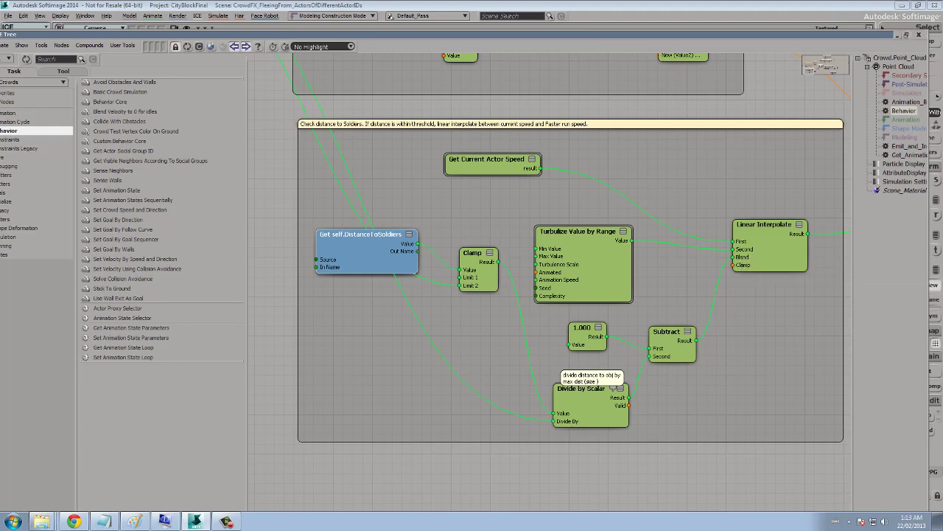
Examine the group testing actor ID above 0 and SpeedUp equal to True, and its link to the distance-based speed interpolation
scroll(549, 282, "down", 3)
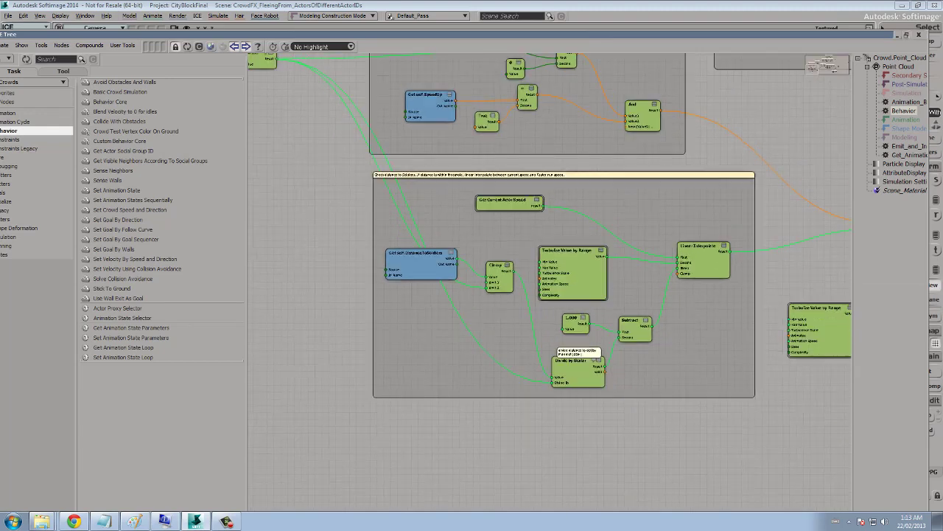
middle_click_drag(549, 282, 574, 418)
scroll(524, 166, "up", 3)
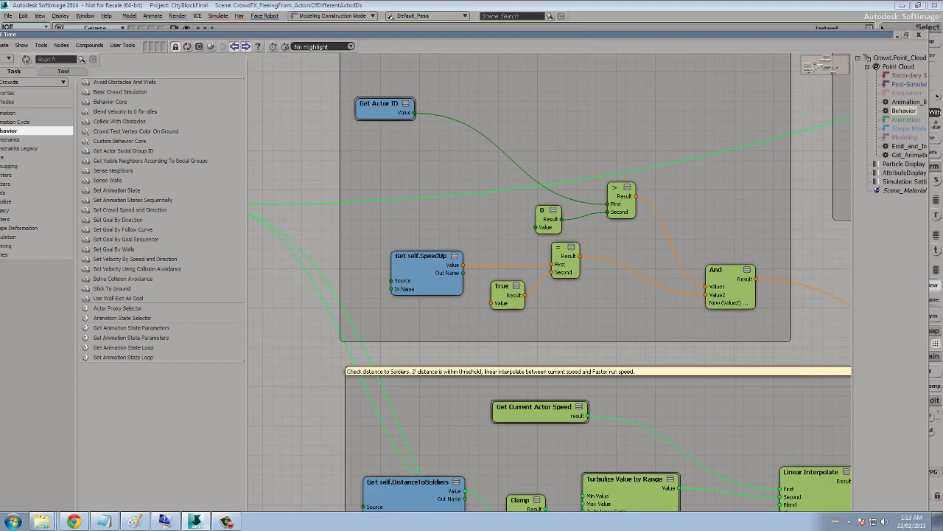
middle_click_drag(549, 282, 553, 296)
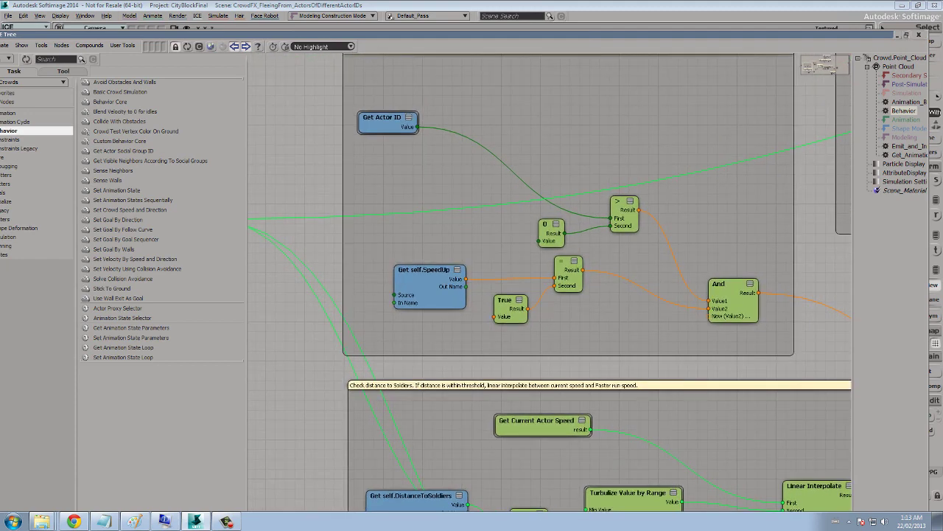
scroll(390, 217, "down", 3)
middle_click_drag(391, 217, 282, 132)
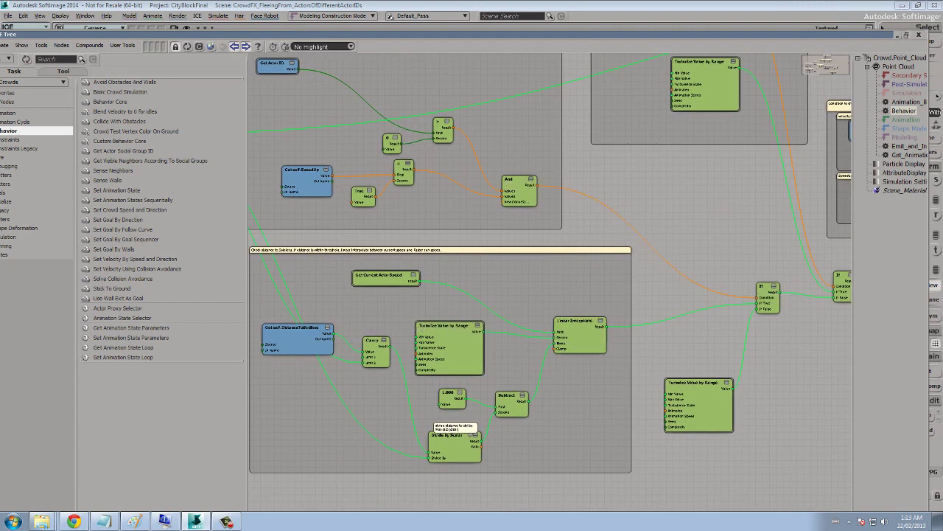
middle_click_drag(344, 132, 394, 203)
scroll(395, 203, "up", 3)
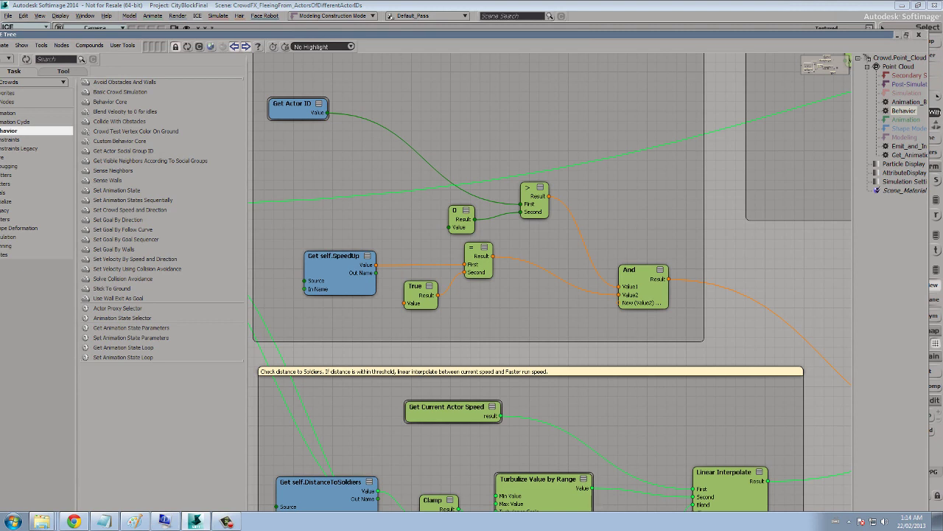
scroll(480, 219, "down", 3)
middle_click_drag(480, 219, 470, 124)
middle_click_drag(538, 354, 550, 316)
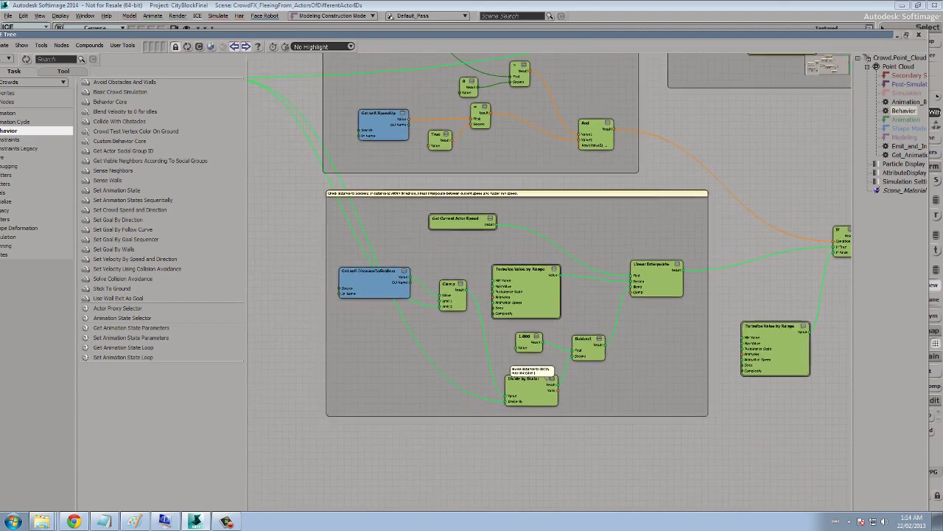
scroll(547, 297, "up", 3)
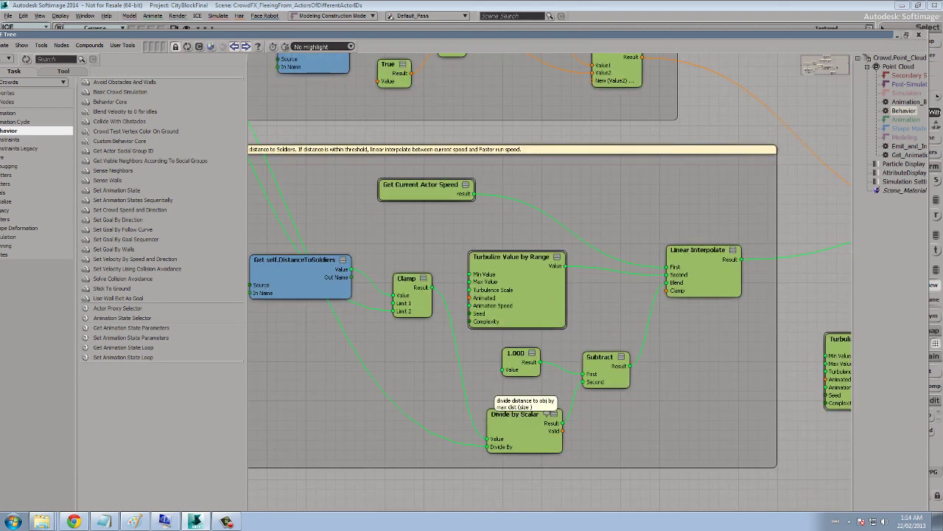
Review the overall Behavior tree layout and return to the "Heart of the Sim" group with its goal and collision nodes
scroll(549, 295, "down", 8)
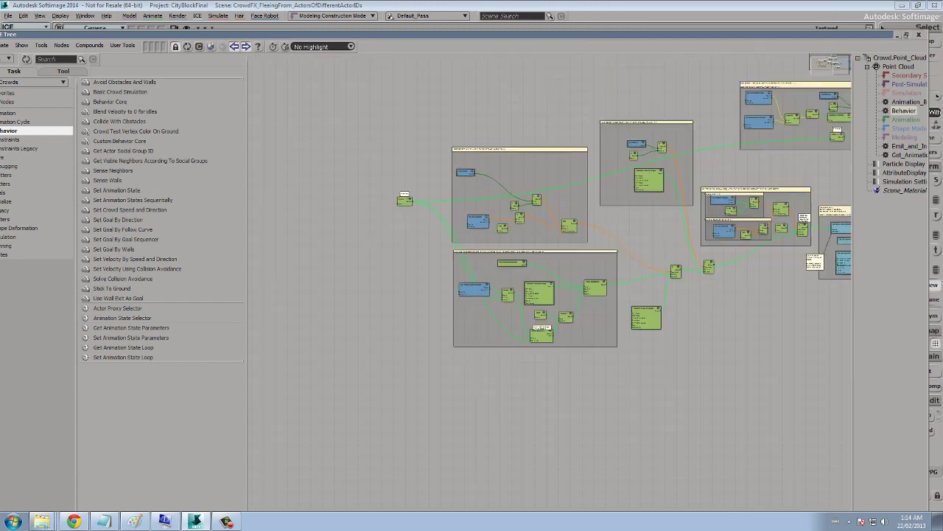
middle_click_drag(552, 297, 228, 340)
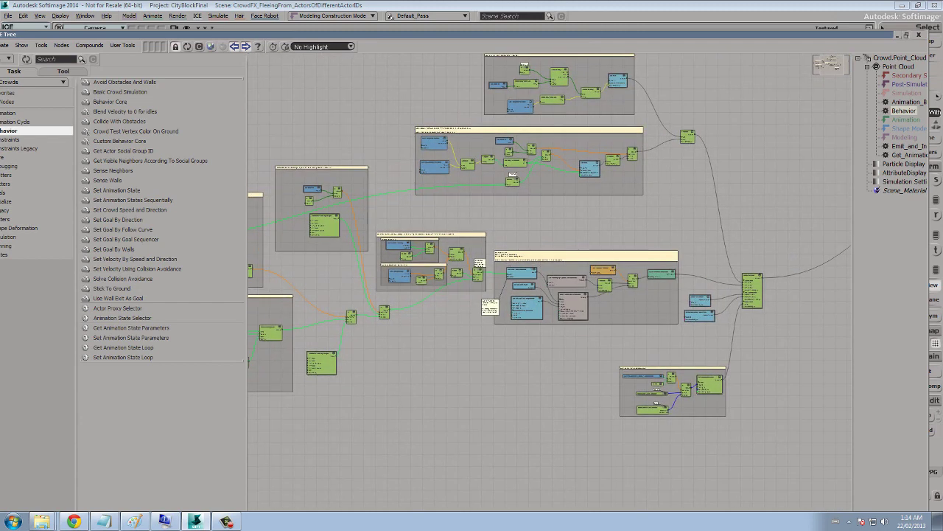
scroll(549, 296, "up", 5)
scroll(549, 296, "up", 2)
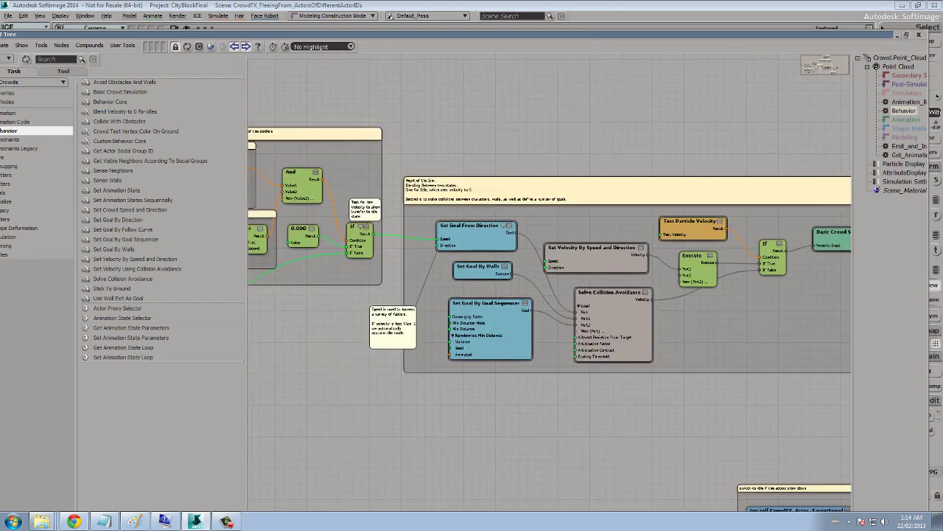
middle_click_drag(581, 285, 250, 232)
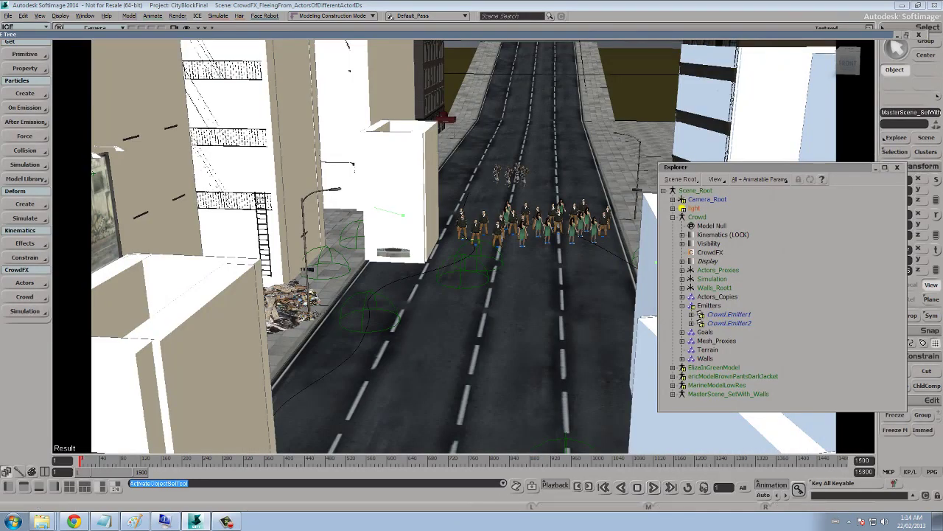
Hide the crowd's Walls group and play the simulation from the start
left_click(706, 358)
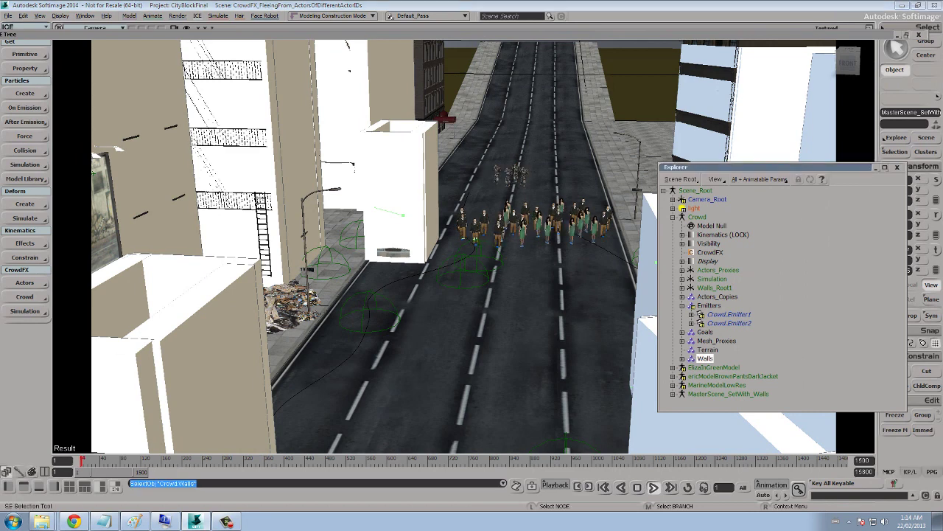
key("h")
left_click(654, 487)
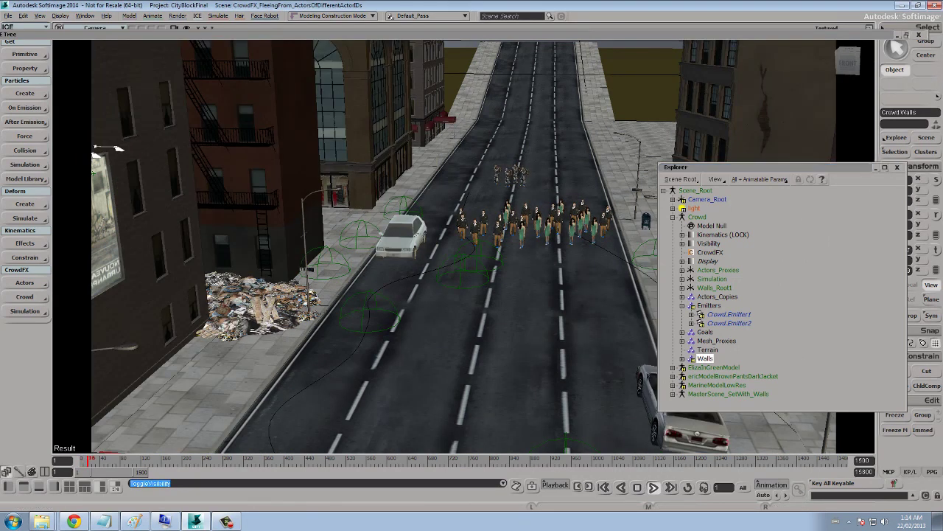
middle_click(653, 487)
View the crowd and soldiers from closer and above beside the white car during playback, and close the Explorer
key("s")
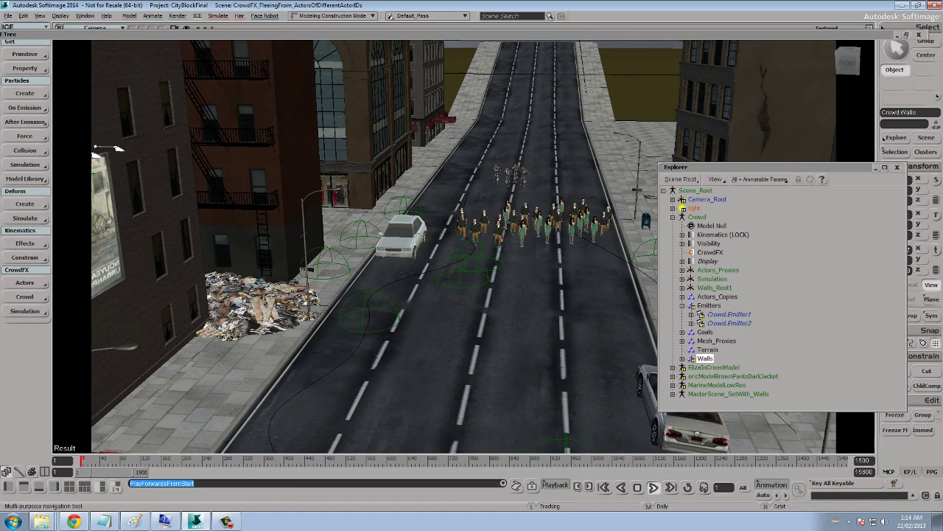
right_click_drag(472, 243, 435, 266)
middle_click_drag(434, 266, 391, 273)
left_click_drag(390, 273, 339, 297)
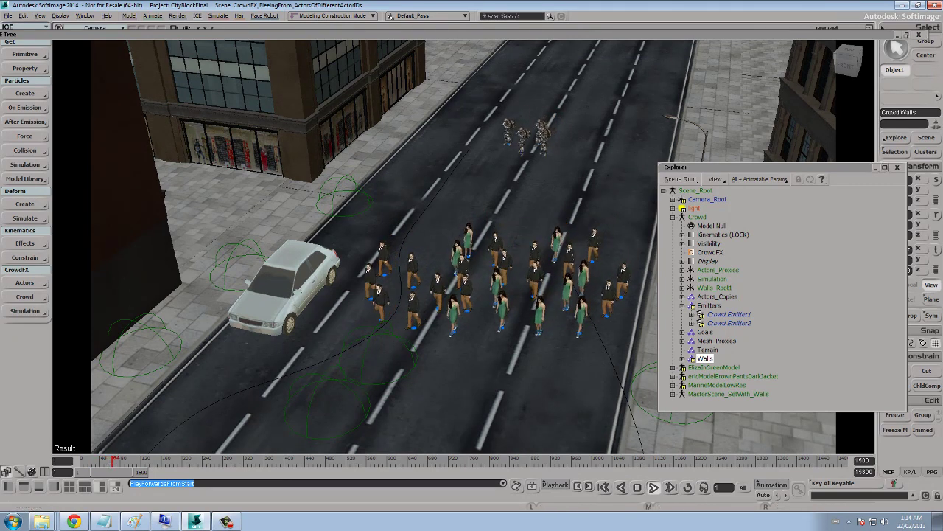
left_click(897, 167)
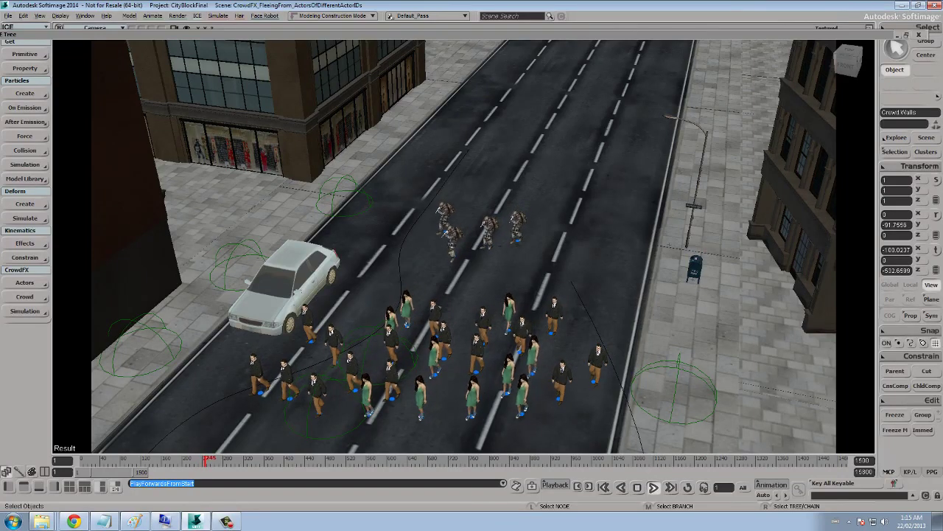
Follow the crowd and soldiers down the street during playback, widening the view to include the parked cars and rubble piles
key("s")
left_click_drag(464, 280, 517, 193)
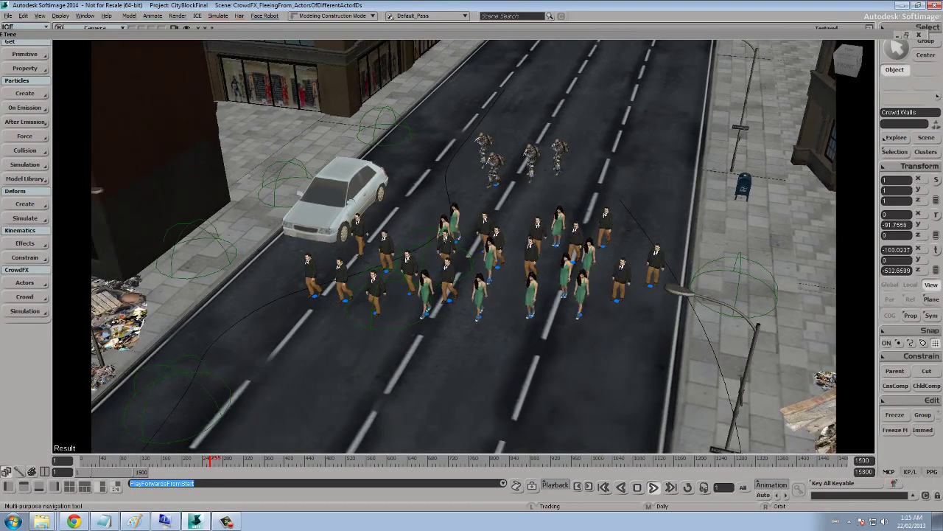
middle_click_drag(517, 193, 451, 197)
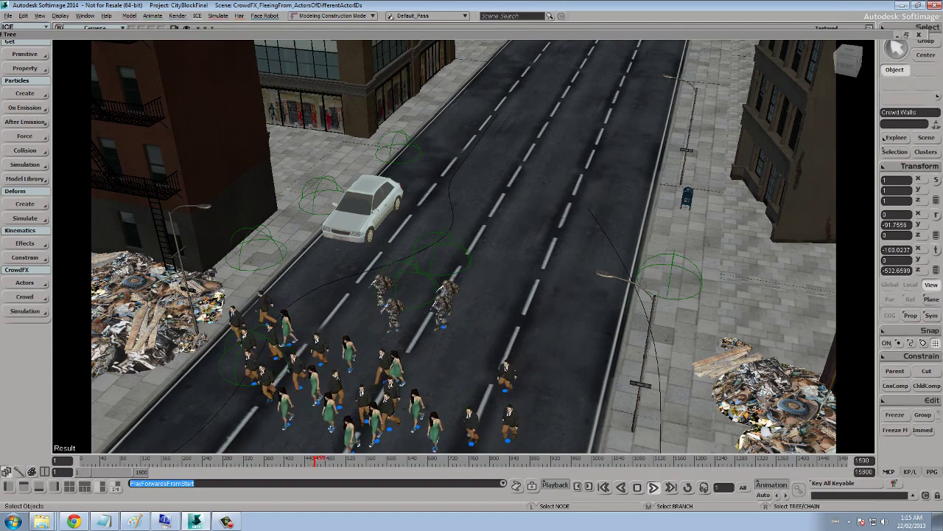
key("s")
middle_click_drag(465, 247, 384, 247)
left_click_drag(384, 247, 516, 129)
middle_click_drag(516, 129, 460, 129)
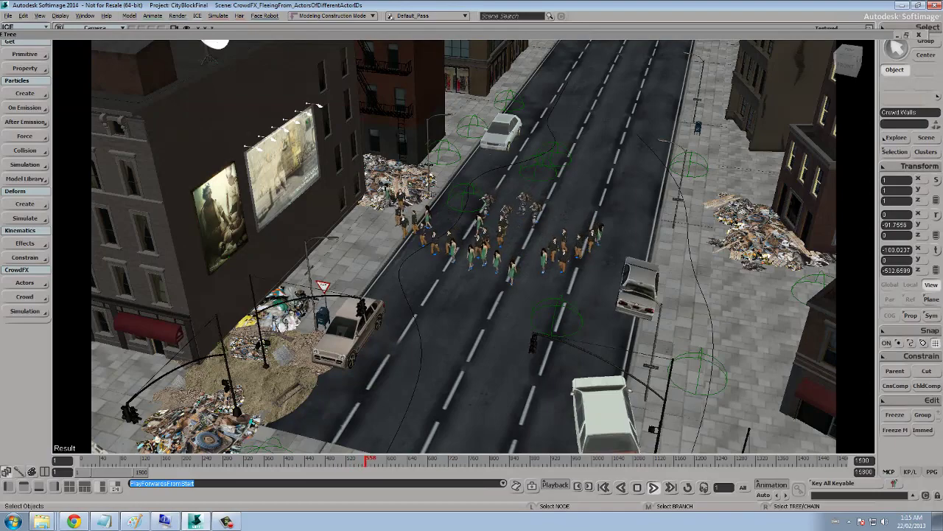
Stop the playback at frame 561 and inspect the fleeing actors and the soldiers behind them up close
key("Up")
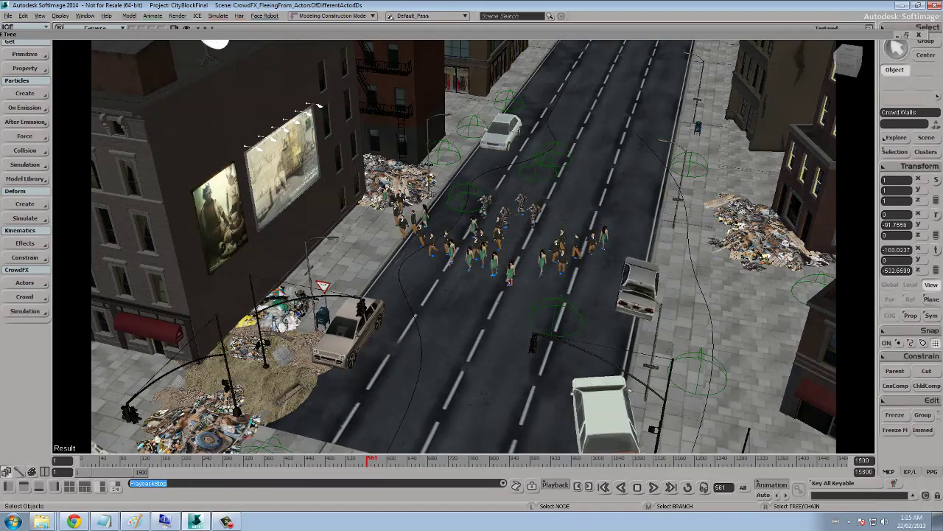
scroll(465, 247, "up", 2)
key("s")
left_click_drag(464, 246, 425, 310)
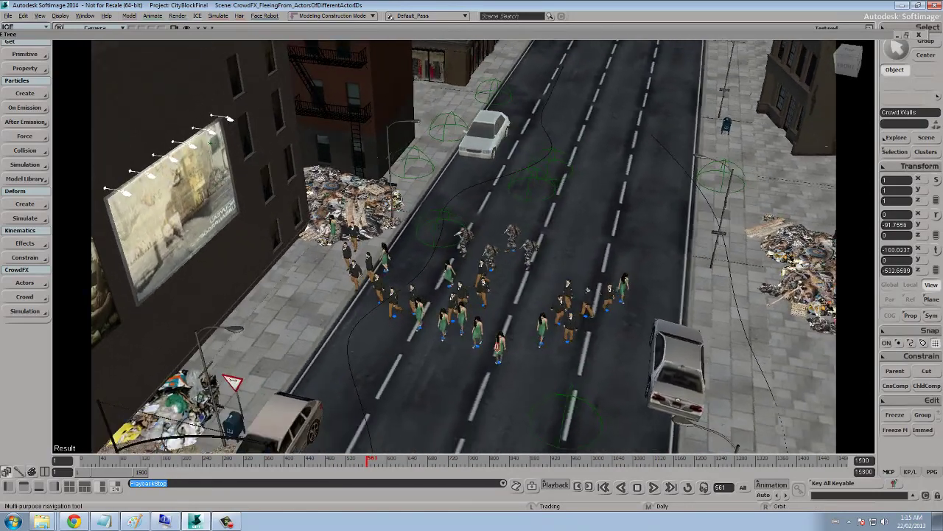
middle_click_drag(472, 281, 435, 292)
left_click_drag(435, 291, 404, 276)
right_click_drag(404, 275, 400, 257)
middle_click_drag(400, 258, 361, 266)
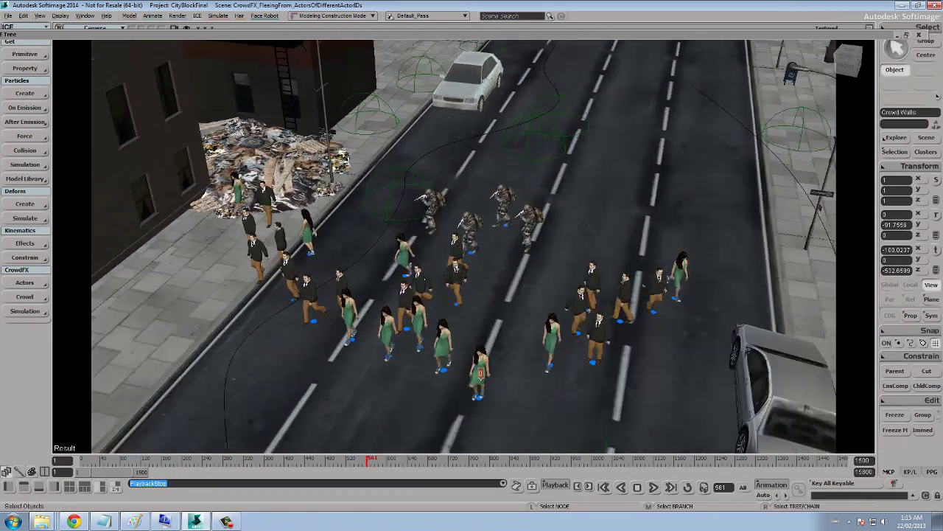